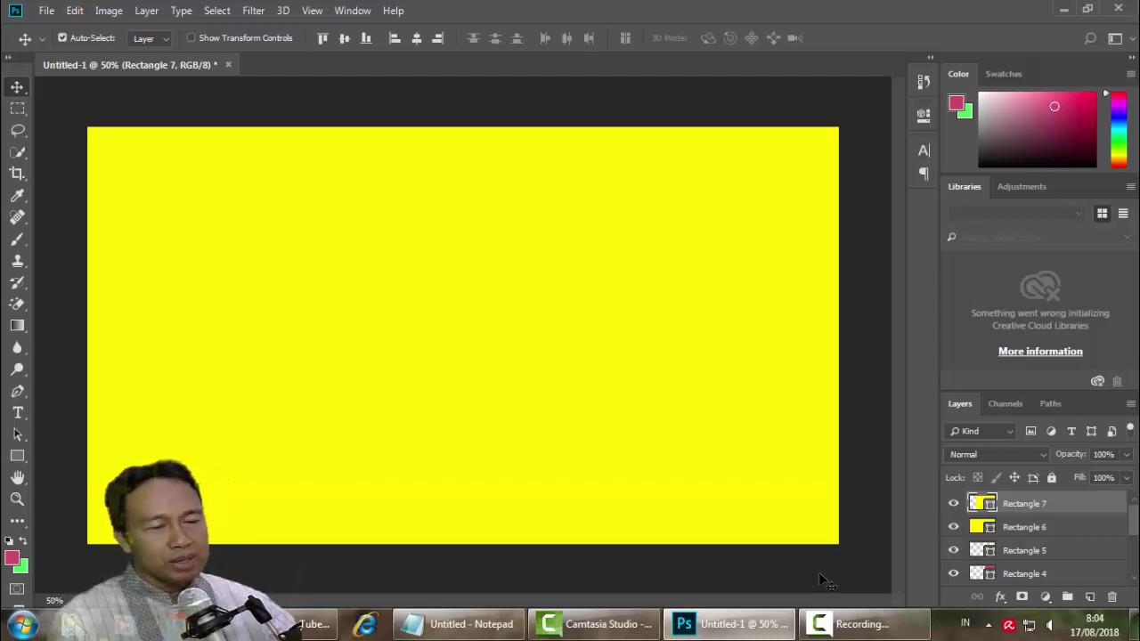
click(47, 12)
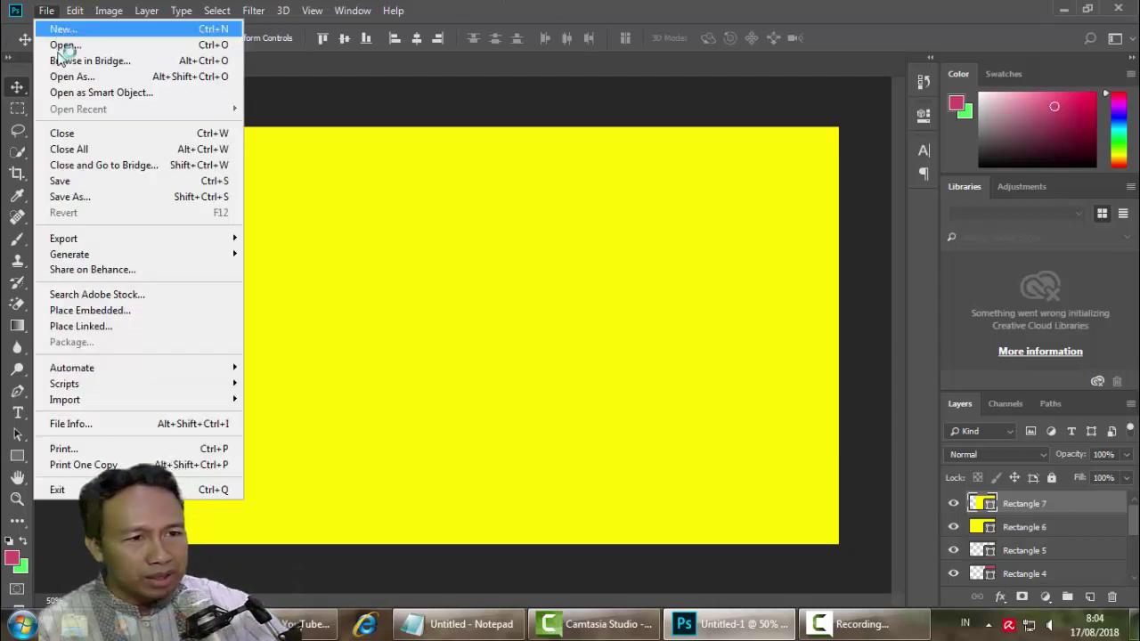
click(130, 312)
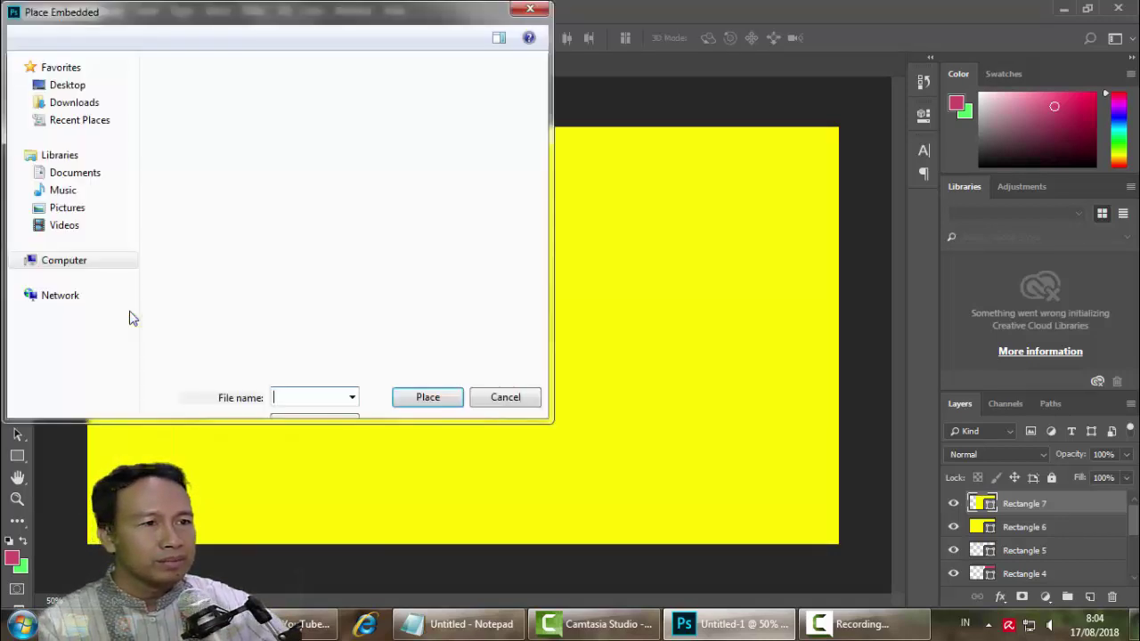
mouse_move(687, 105)
mouse_down()
mouse_move(686, 201)
mouse_move(663, 241)
mouse_up()
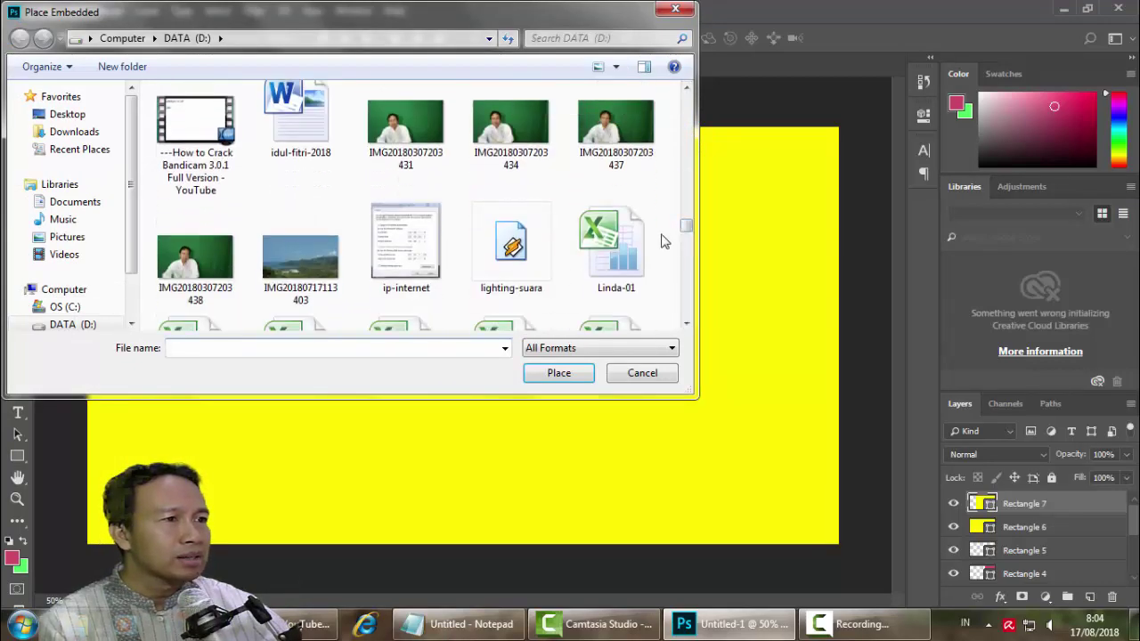
click(497, 133)
click(558, 373)
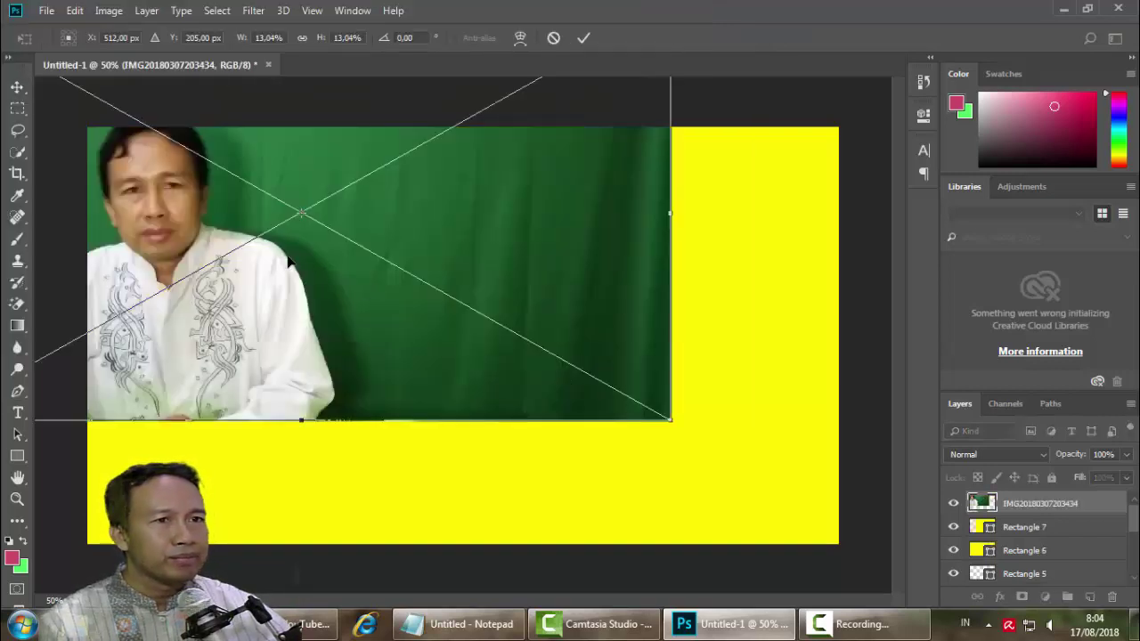
drag(302, 212, 343, 304)
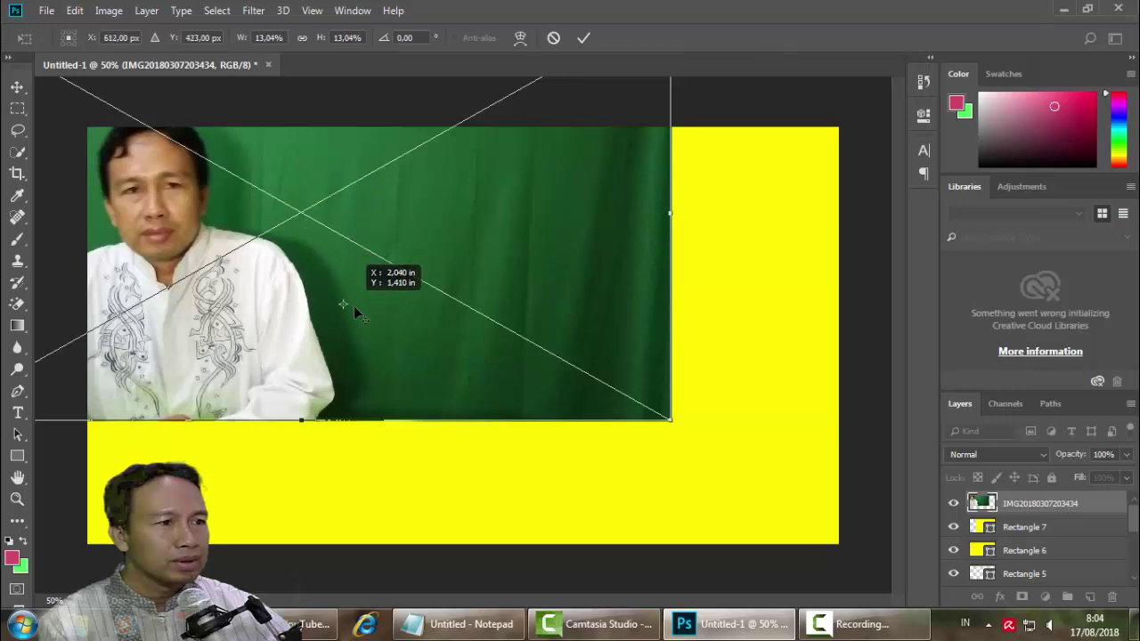
mouse_move(345, 219)
mouse_down()
mouse_move(497, 326)
mouse_move(518, 324)
mouse_up()
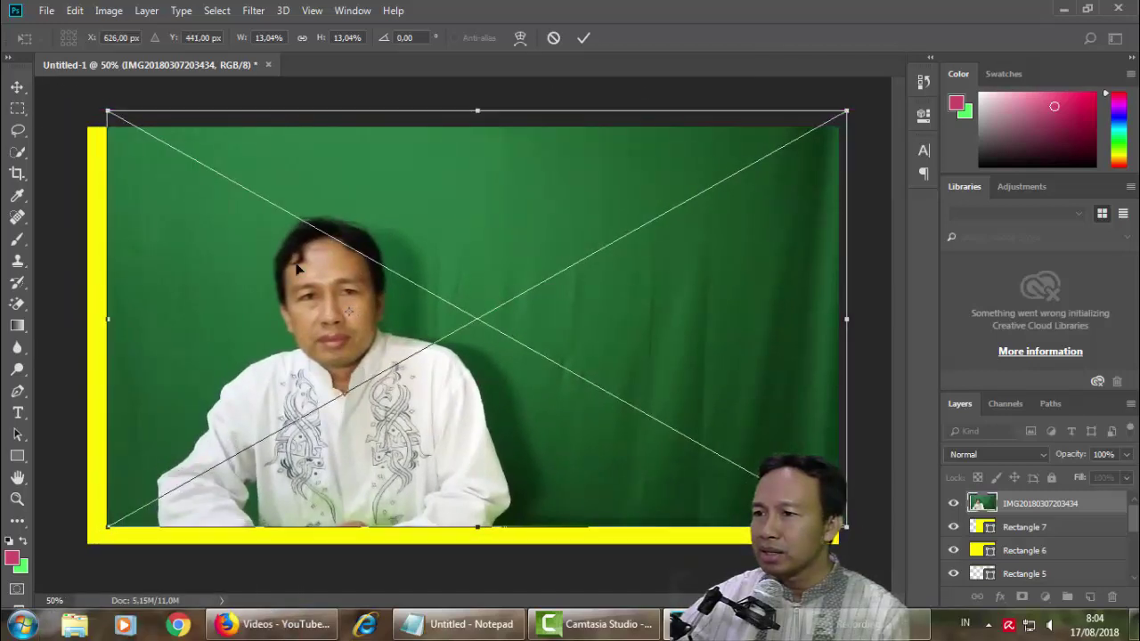
click(582, 39)
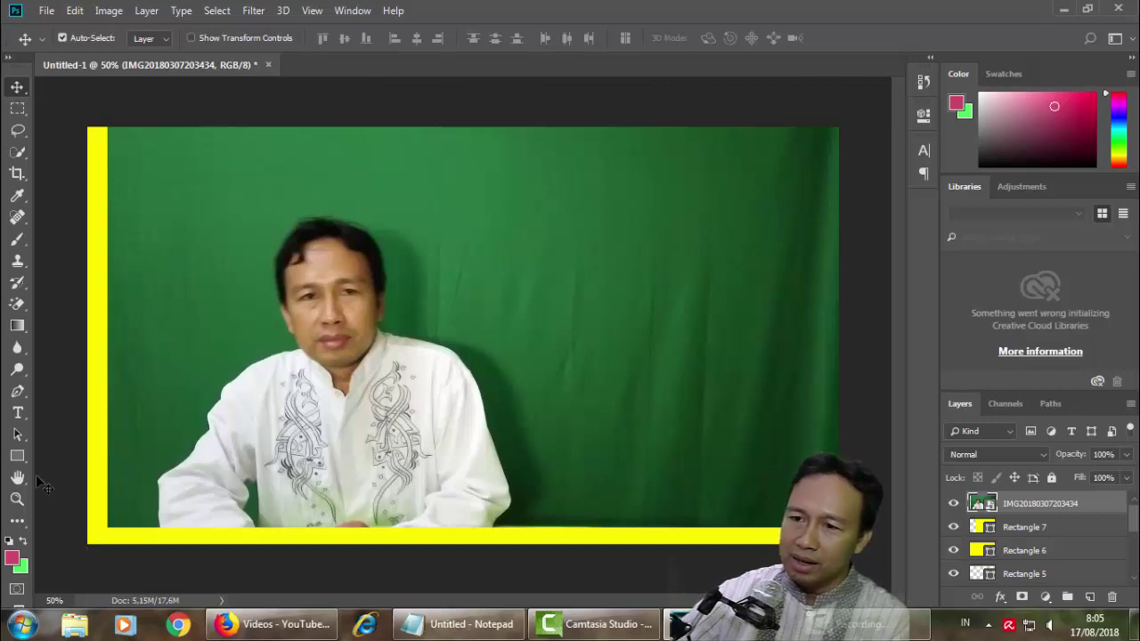
- With the Pen tool, trace anchors up the man's left arm, left shoulder and around his head
click(18, 393)
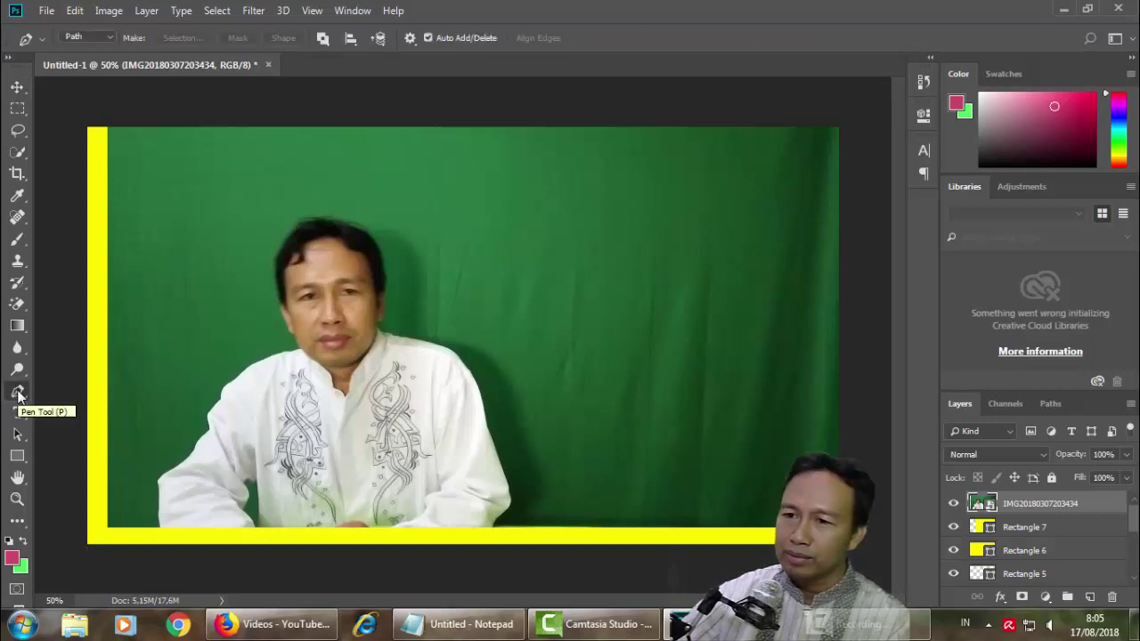
click(157, 517)
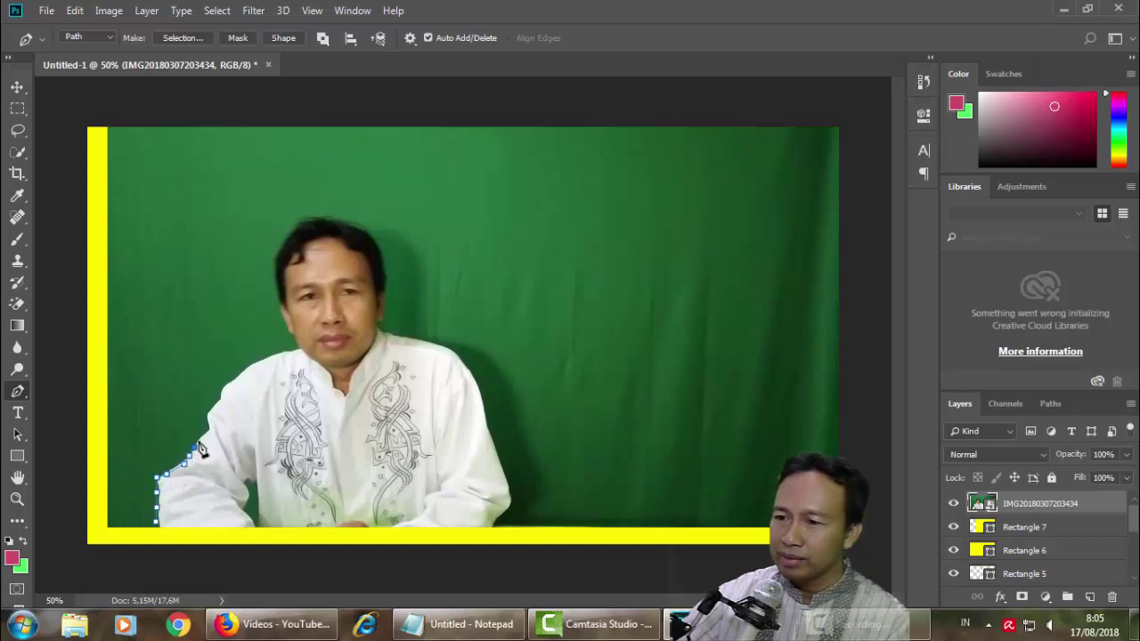
click(207, 417)
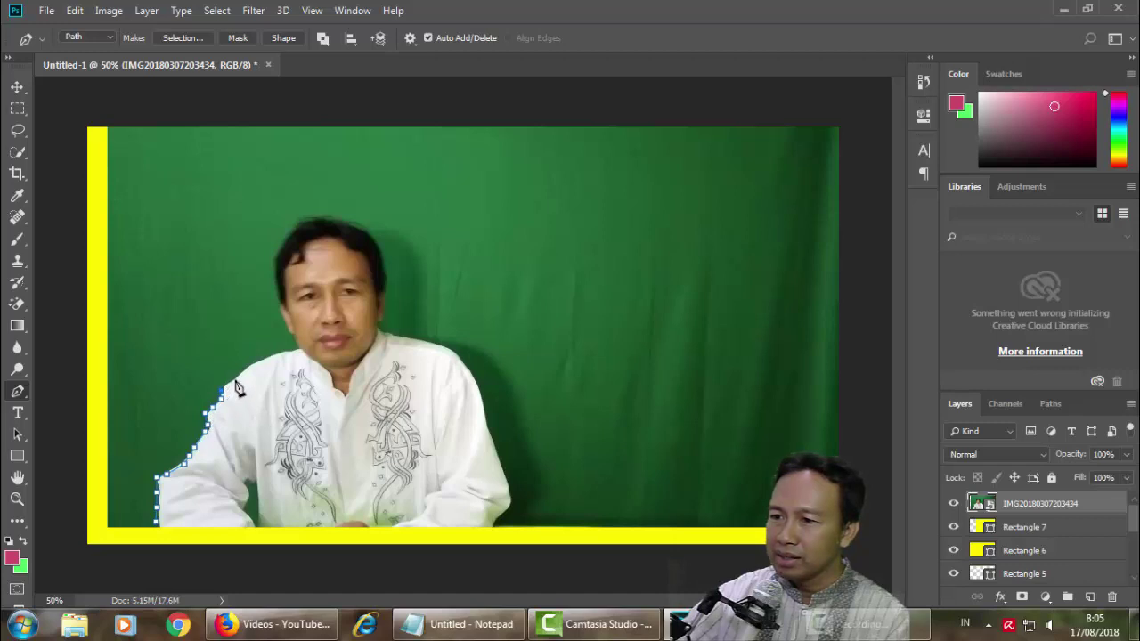
click(285, 353)
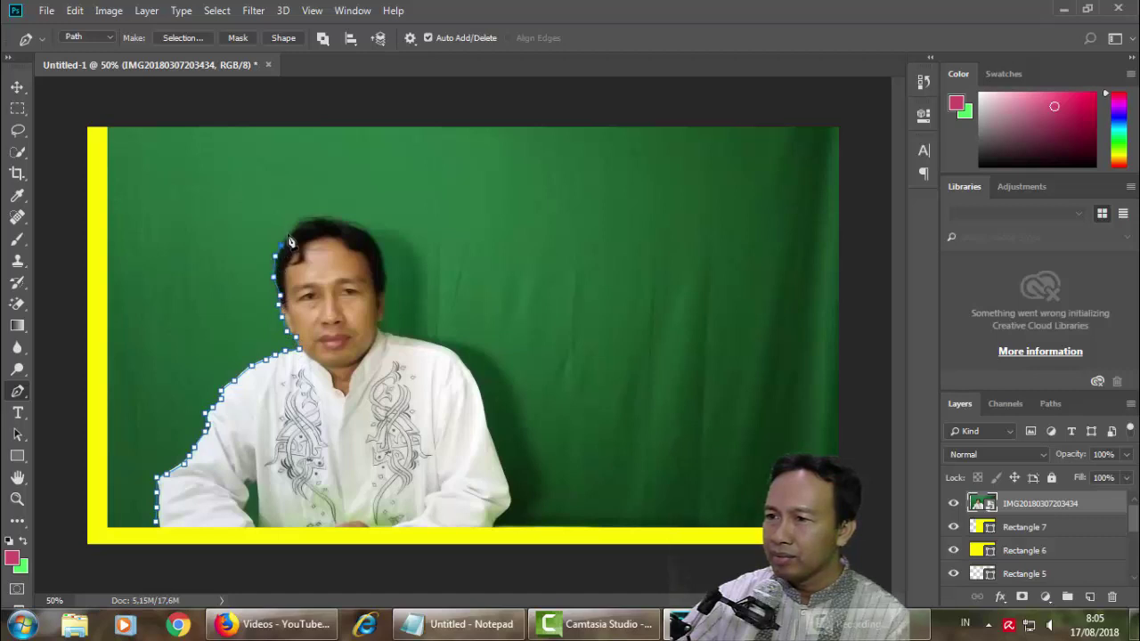
click(332, 217)
click(350, 223)
click(365, 229)
click(375, 240)
click(383, 254)
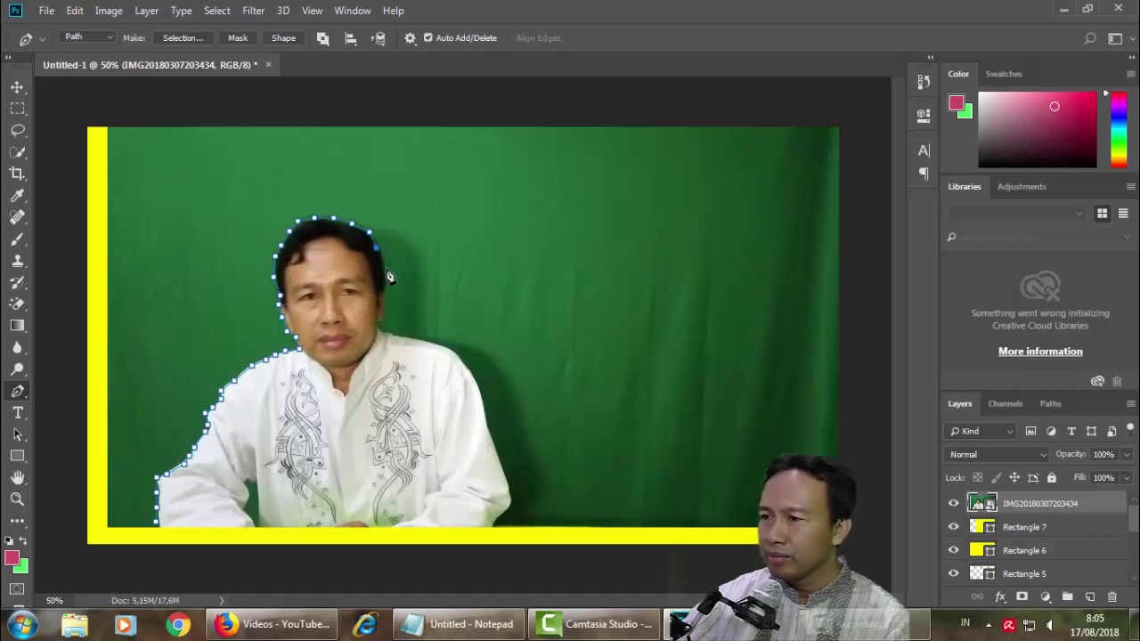
click(386, 265)
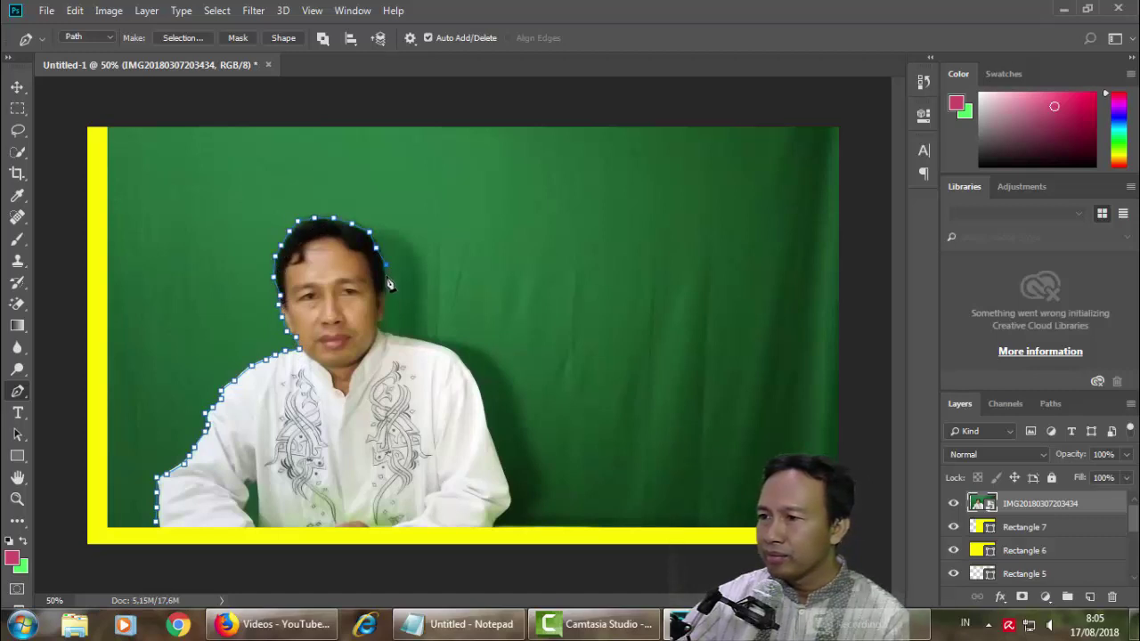
- Continue the path down the right shoulder and along the shirt bottom, closing it at the start
click(381, 333)
click(410, 340)
click(455, 354)
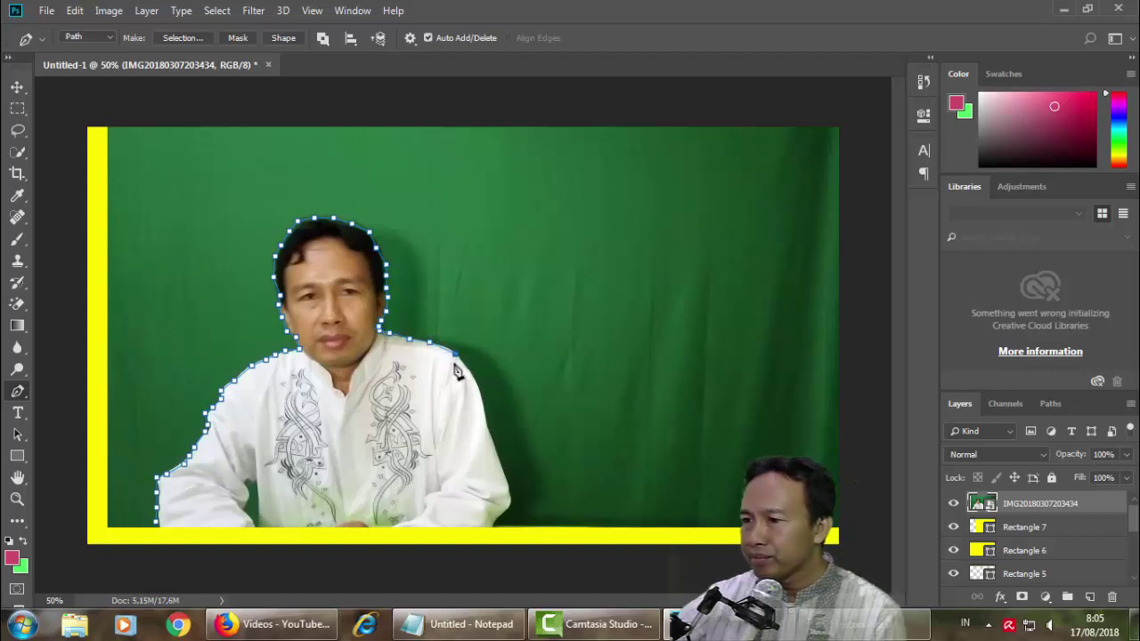
click(475, 375)
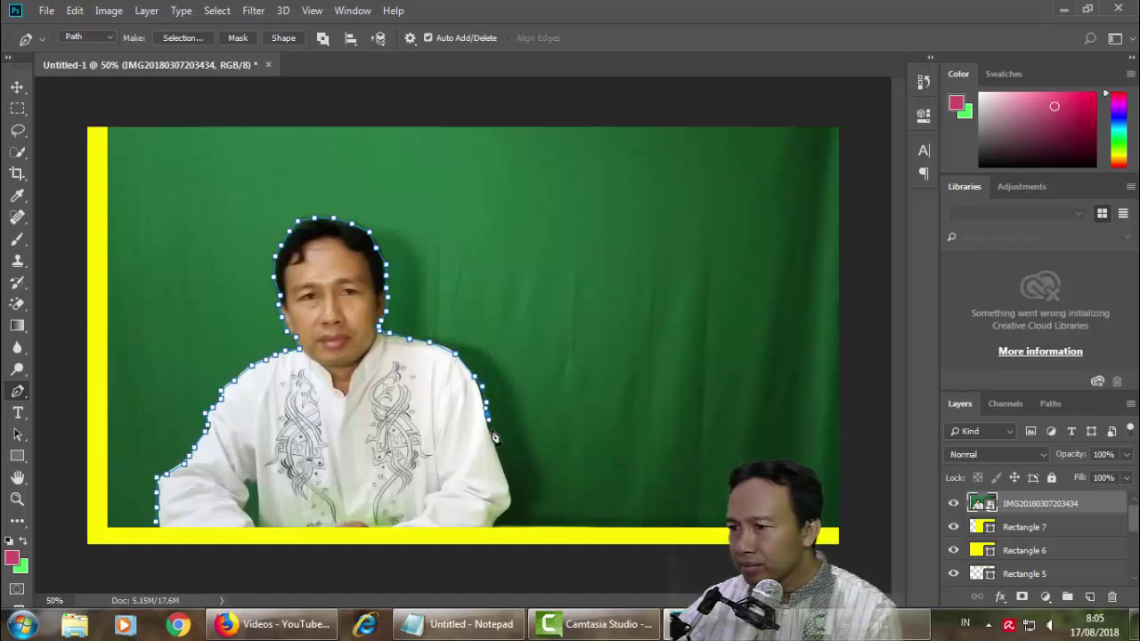
click(462, 520)
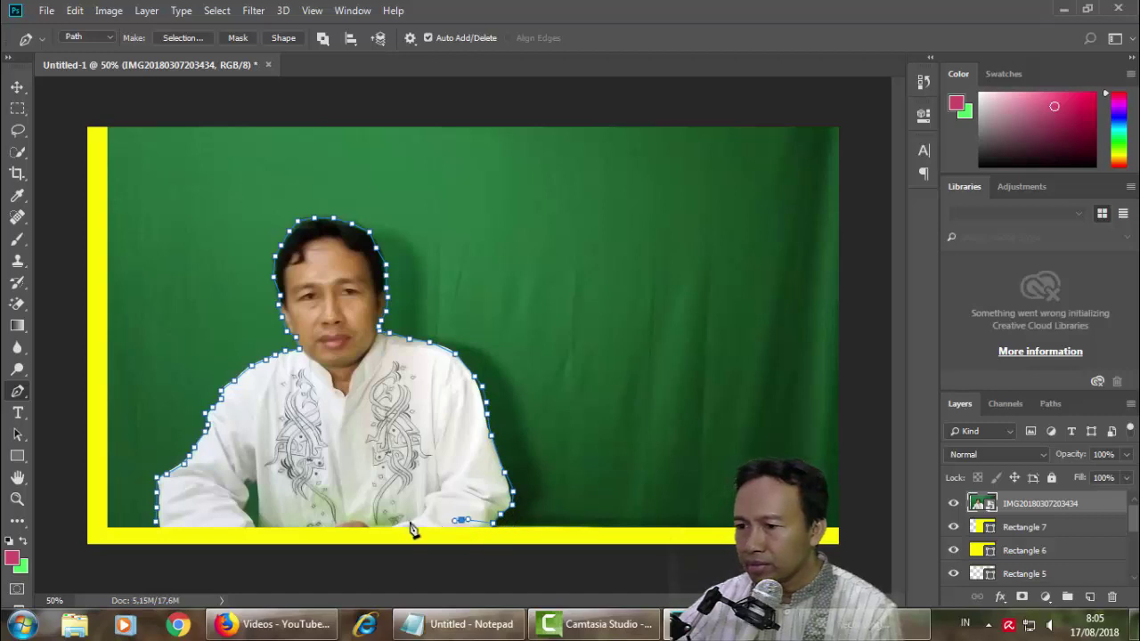
click(405, 522)
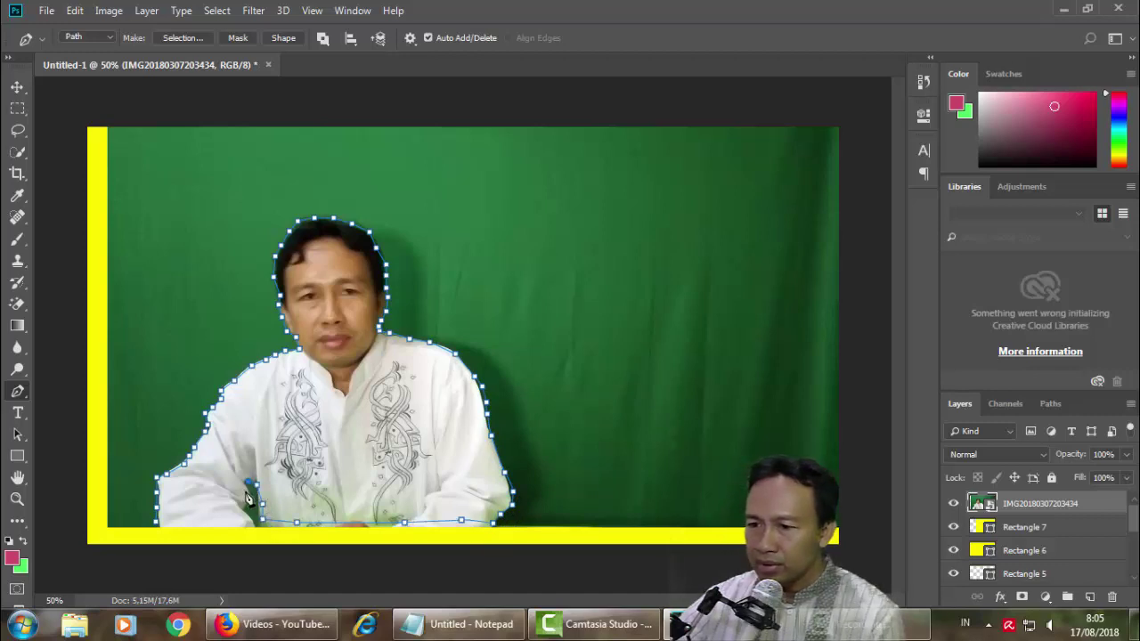
click(177, 524)
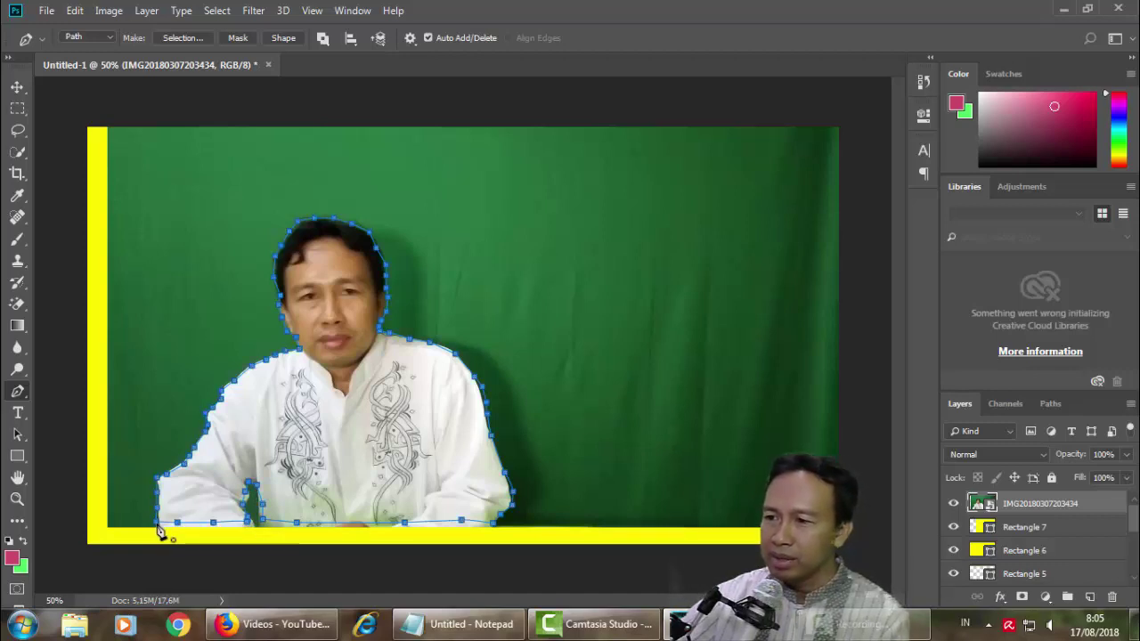
click(158, 527)
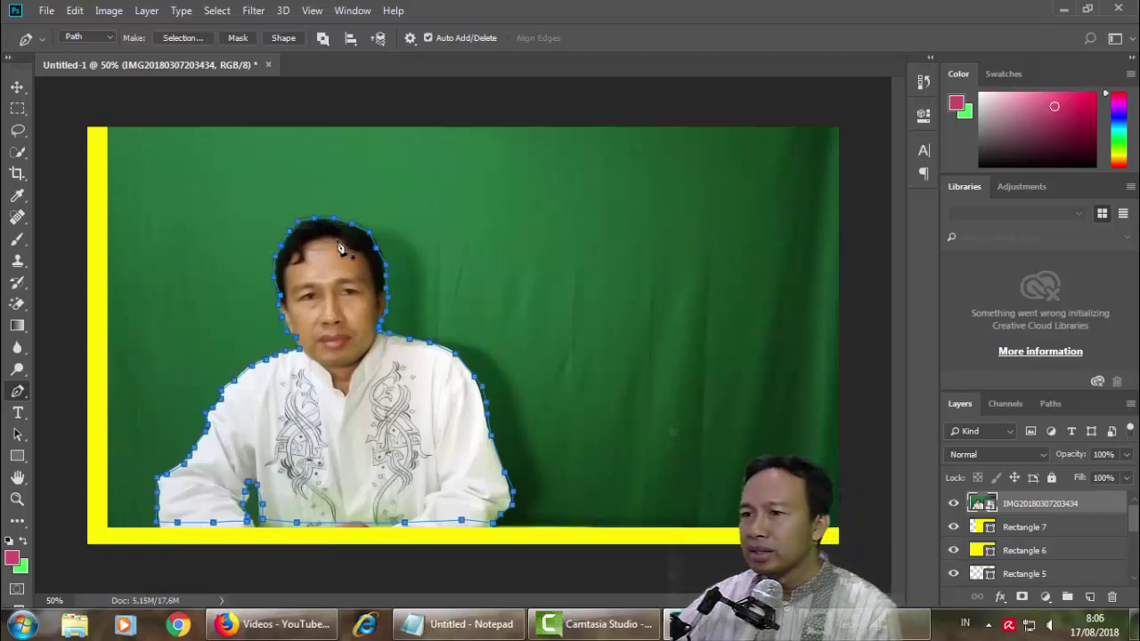
- Convert the traced path to a selection with 0 feather and copy it to Layer 2 (Ctrl+J)
right_click(296, 252)
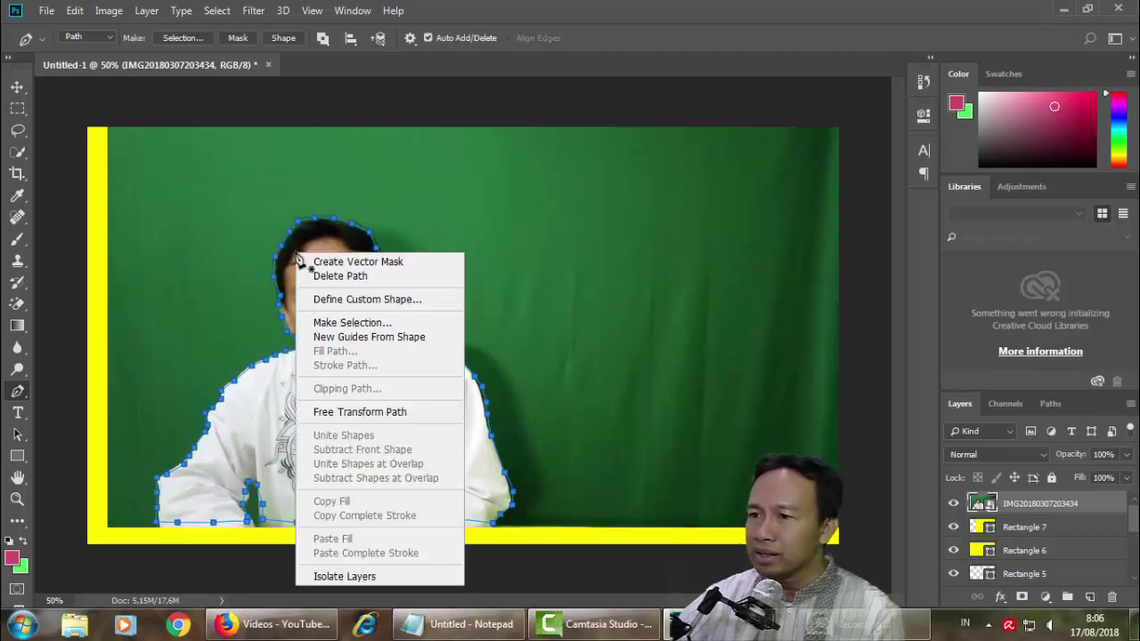
click(372, 322)
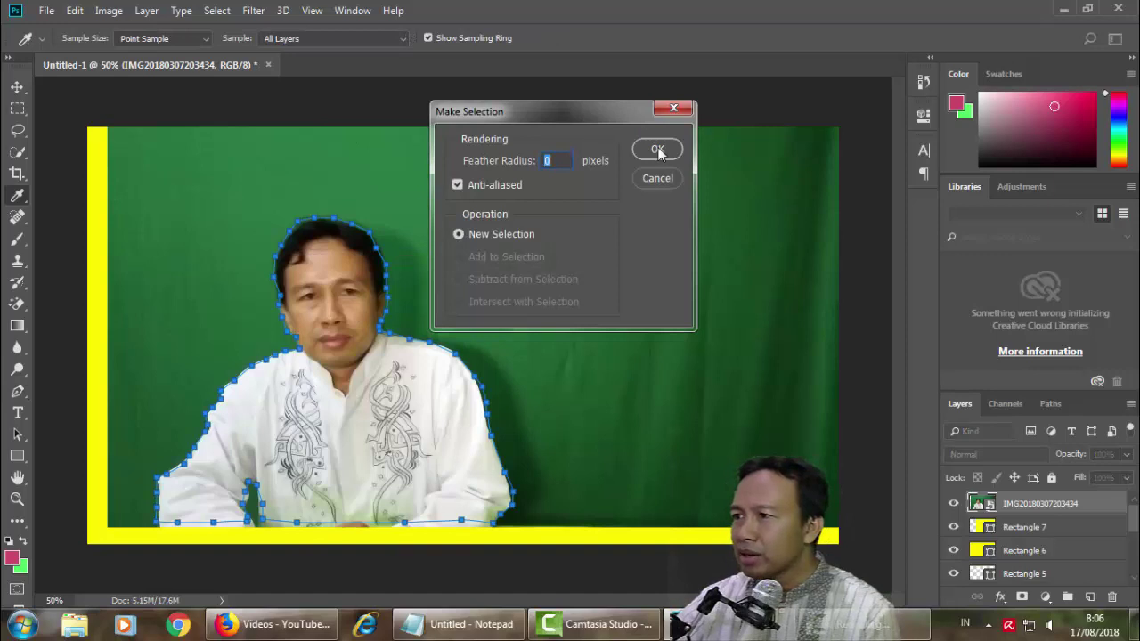
click(658, 151)
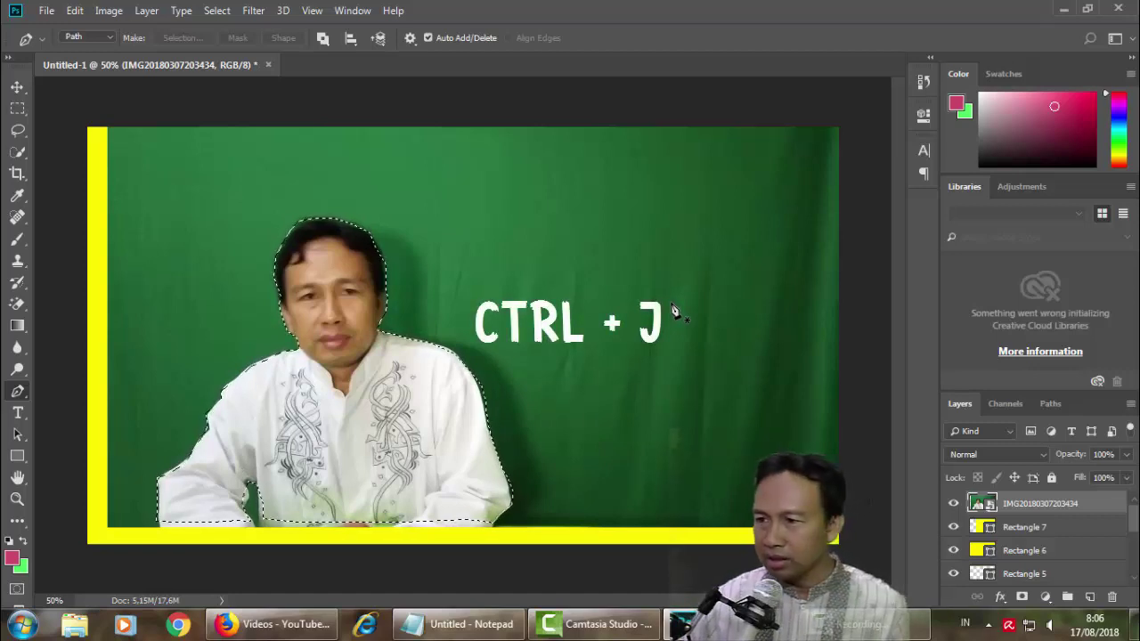
key(ctrl+j)
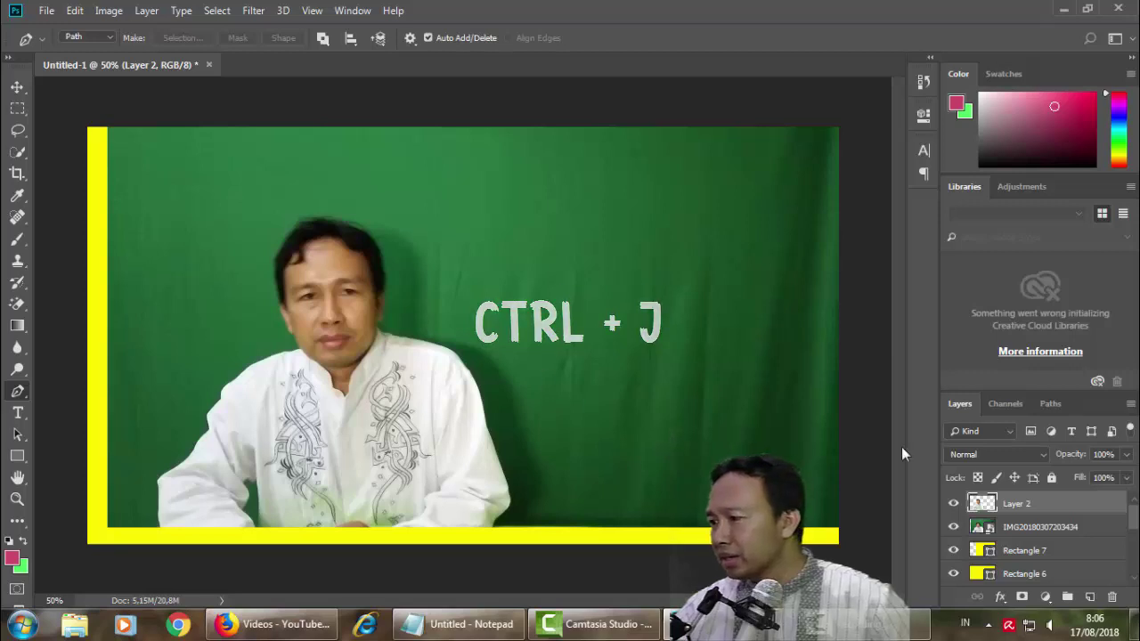
- Hide the green-screen photo layer so only the cut-out man shows on yellow
click(958, 530)
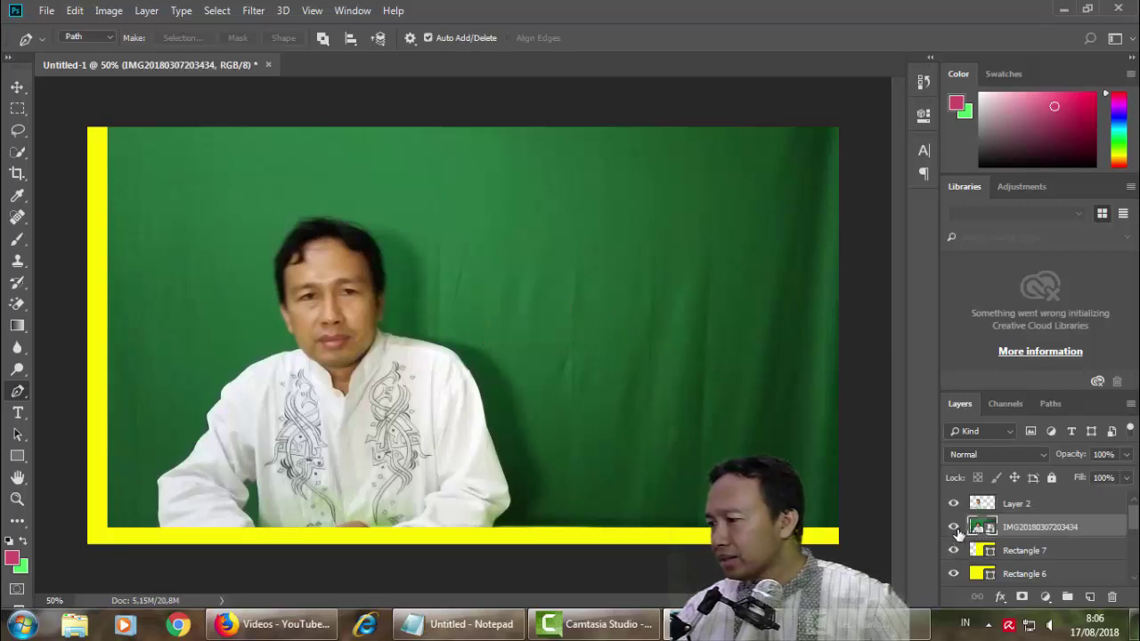
click(955, 532)
click(954, 528)
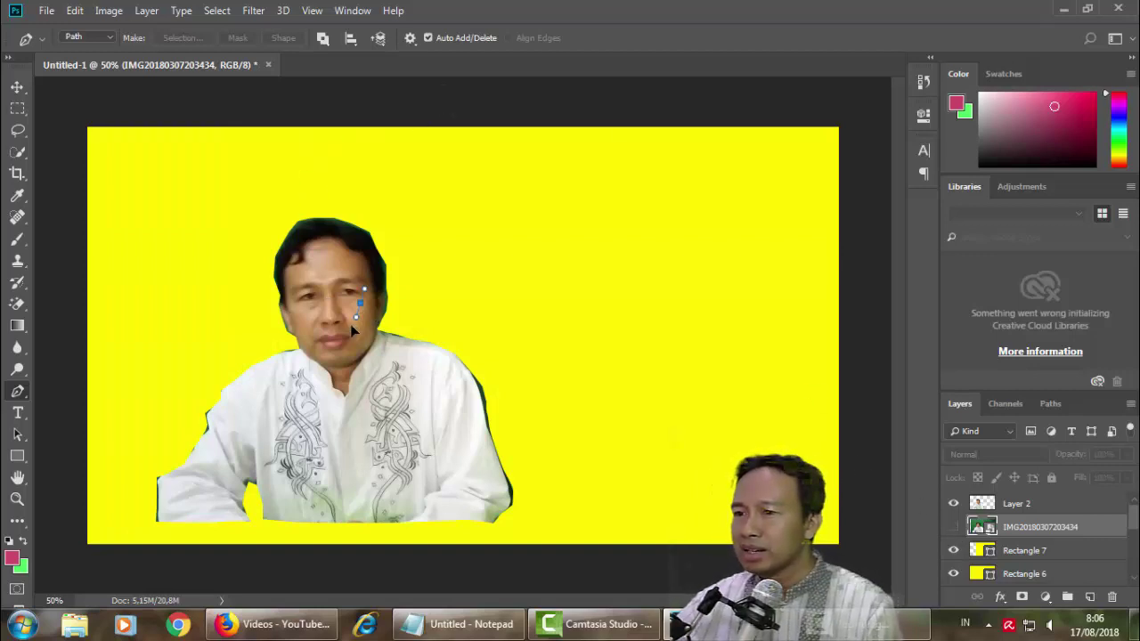
click(358, 304)
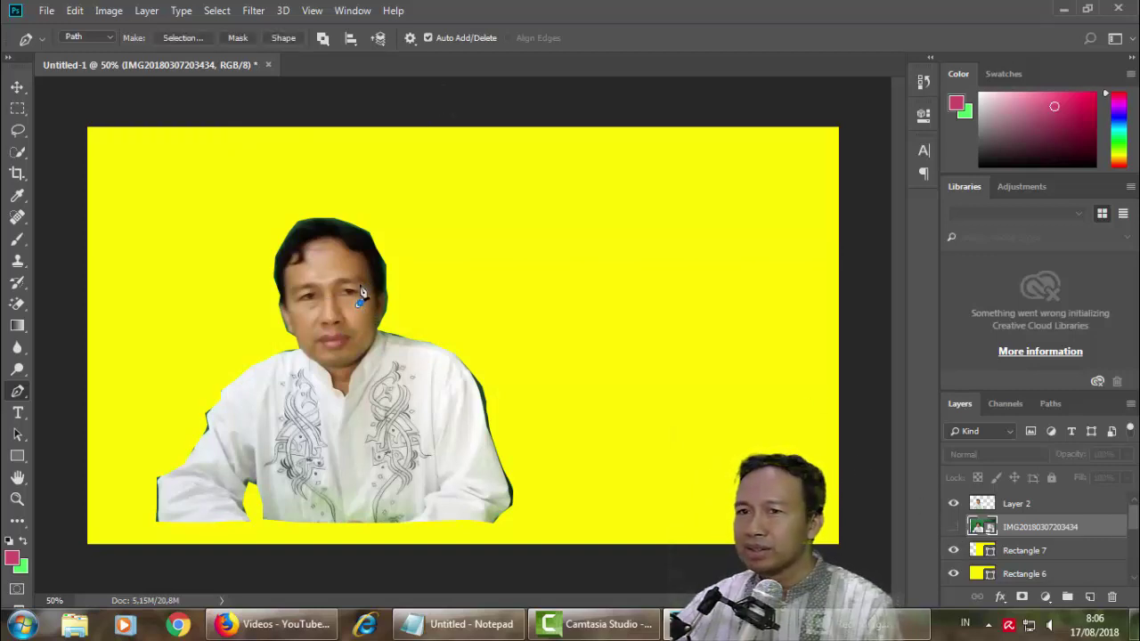
- Nudge the cut-out man on Layer 2 slightly upward with the Move tool
click(17, 87)
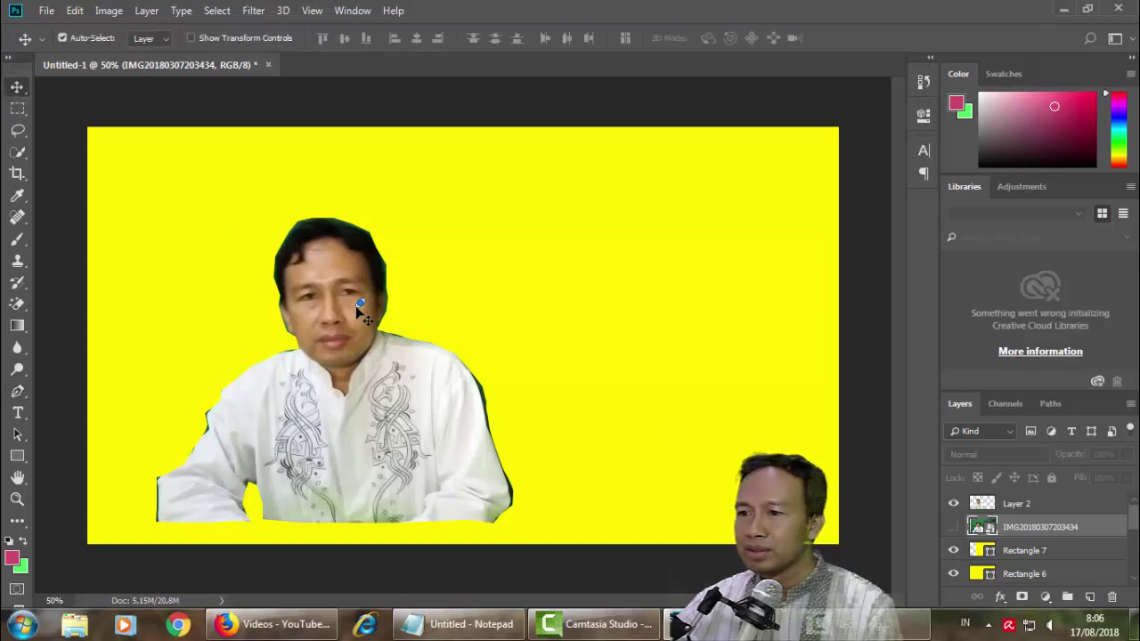
click(357, 306)
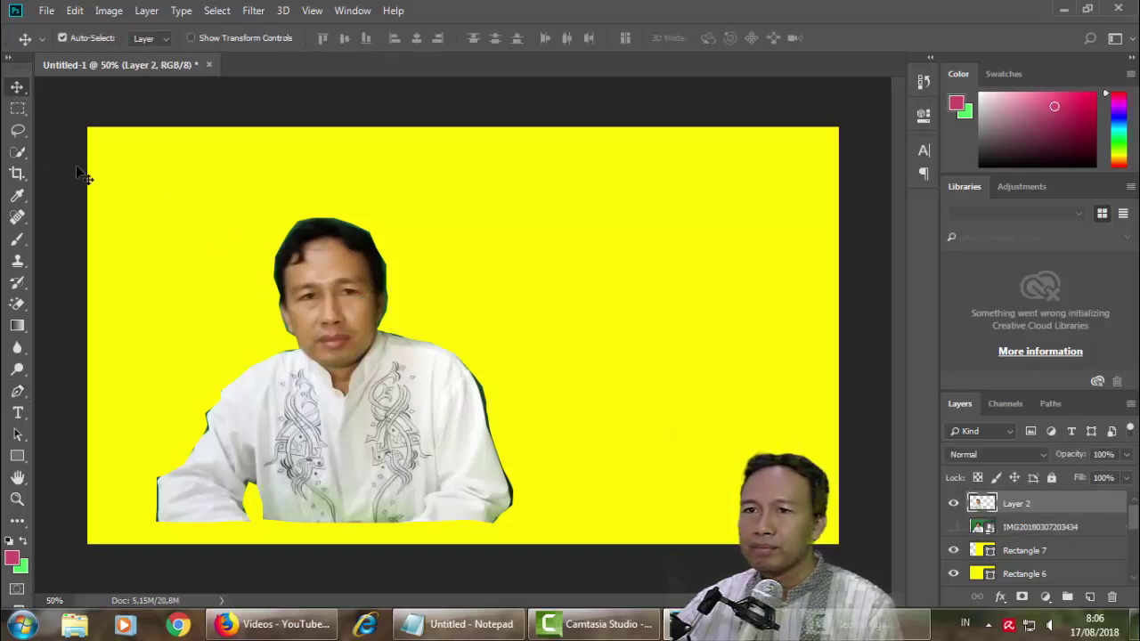
mouse_move(331, 306)
mouse_down()
mouse_move(354, 301)
mouse_move(342, 291)
mouse_up()
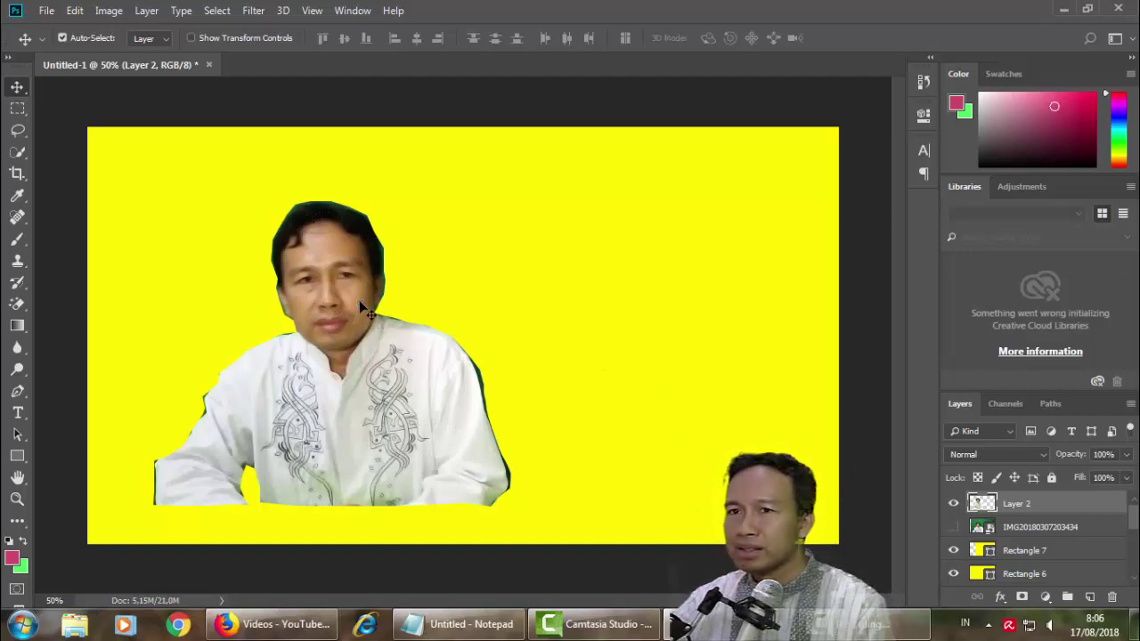
- In Layer 2's Blending Options, enable a single Stroke with Size 10 px and Opacity 92%
right_click(980, 505)
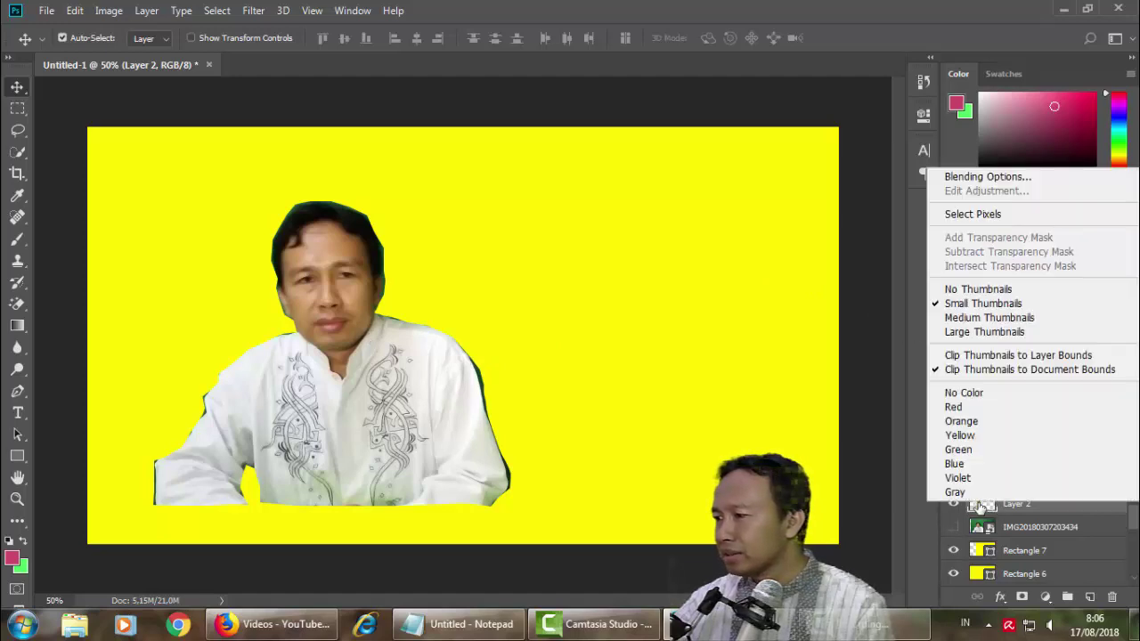
click(959, 179)
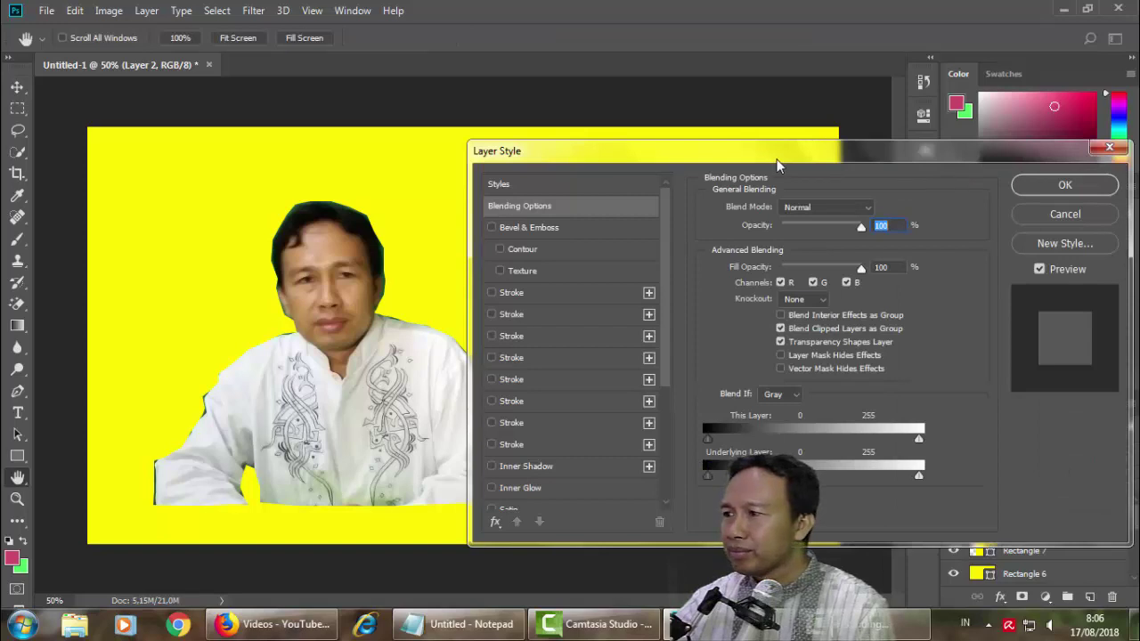
drag(773, 158, 791, 159)
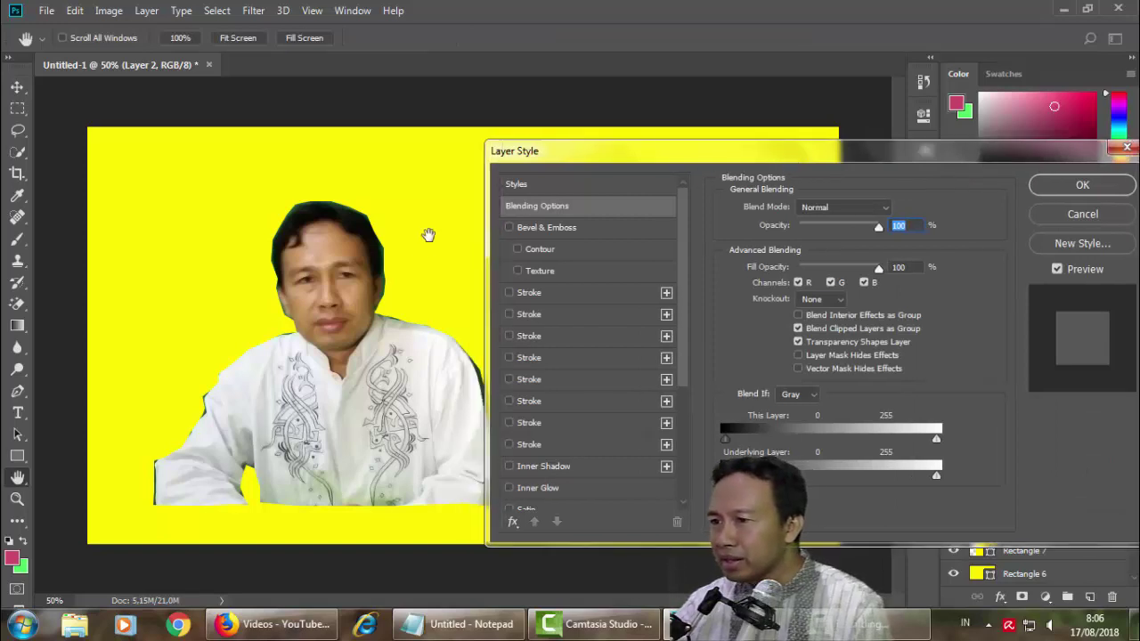
click(510, 293)
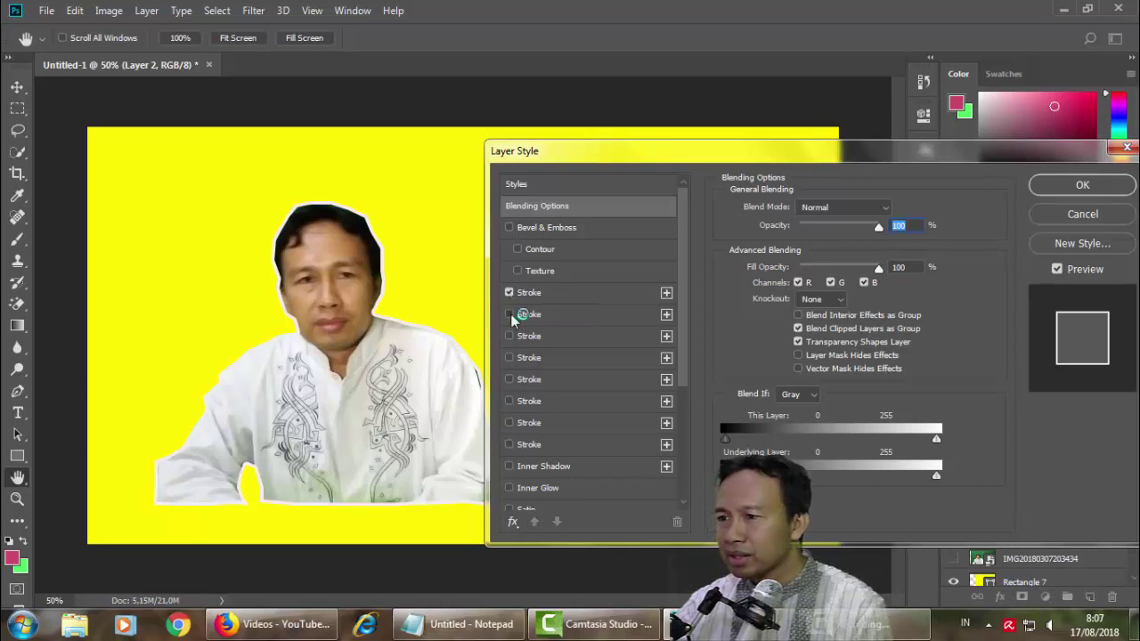
click(509, 314)
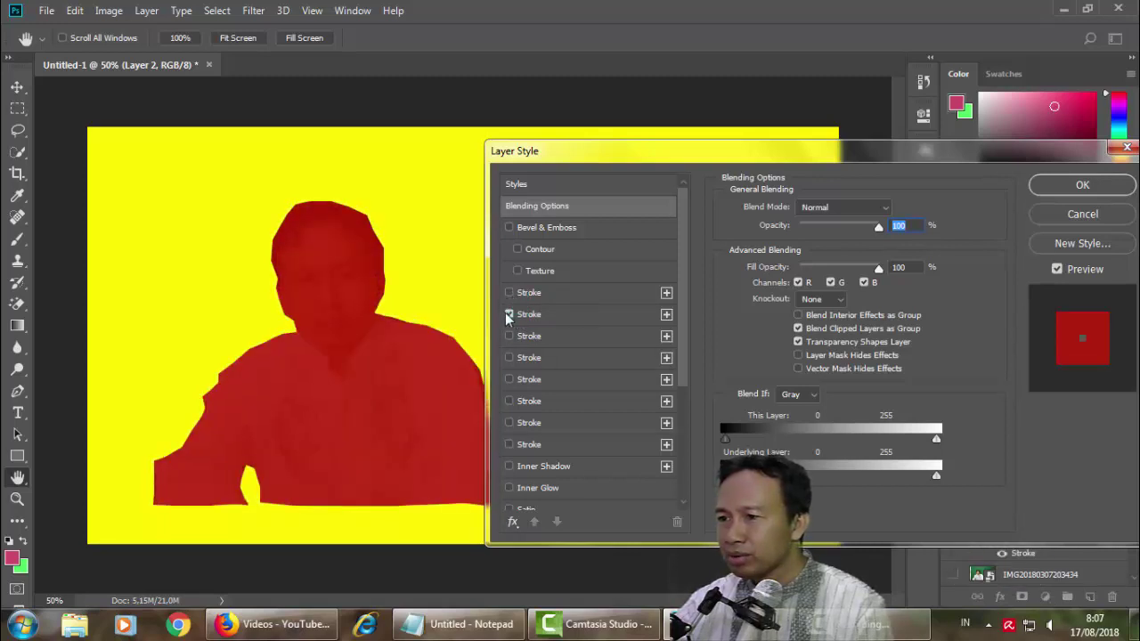
click(509, 314)
click(508, 294)
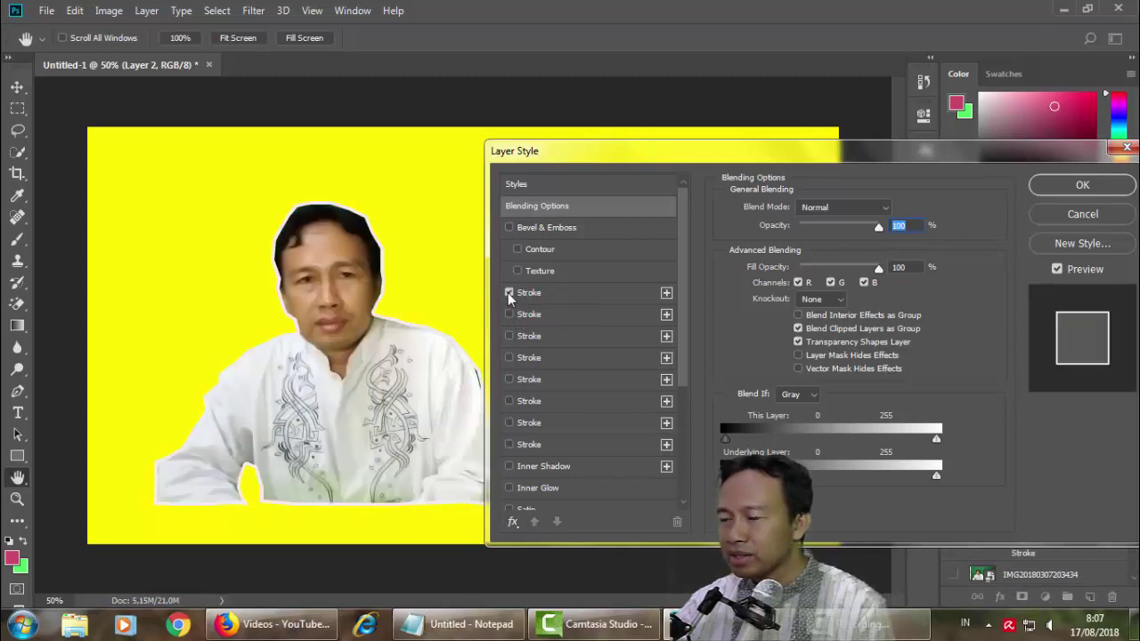
click(531, 294)
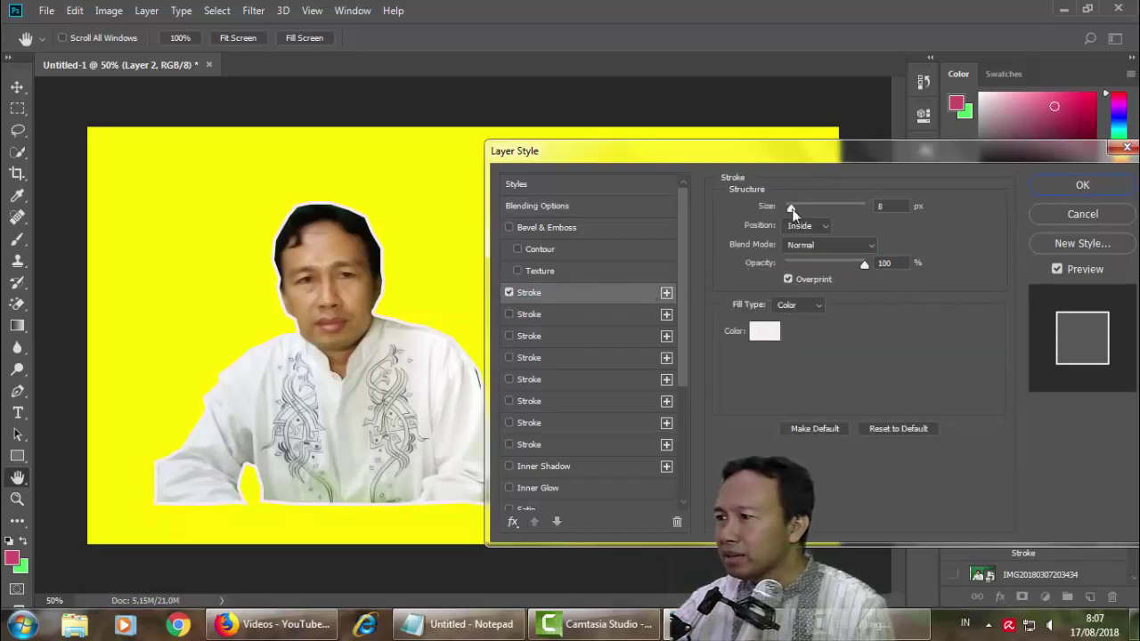
mouse_move(791, 206)
mouse_down()
mouse_move(807, 207)
mouse_move(795, 218)
mouse_up()
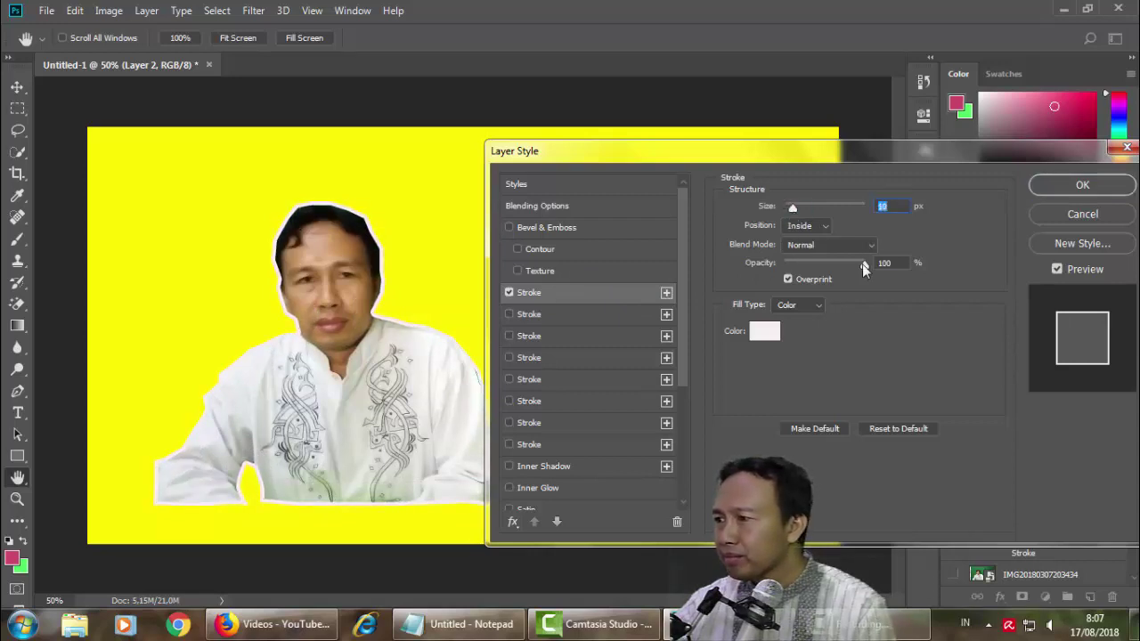
mouse_move(864, 264)
mouse_down()
mouse_move(831, 264)
mouse_move(860, 263)
mouse_up()
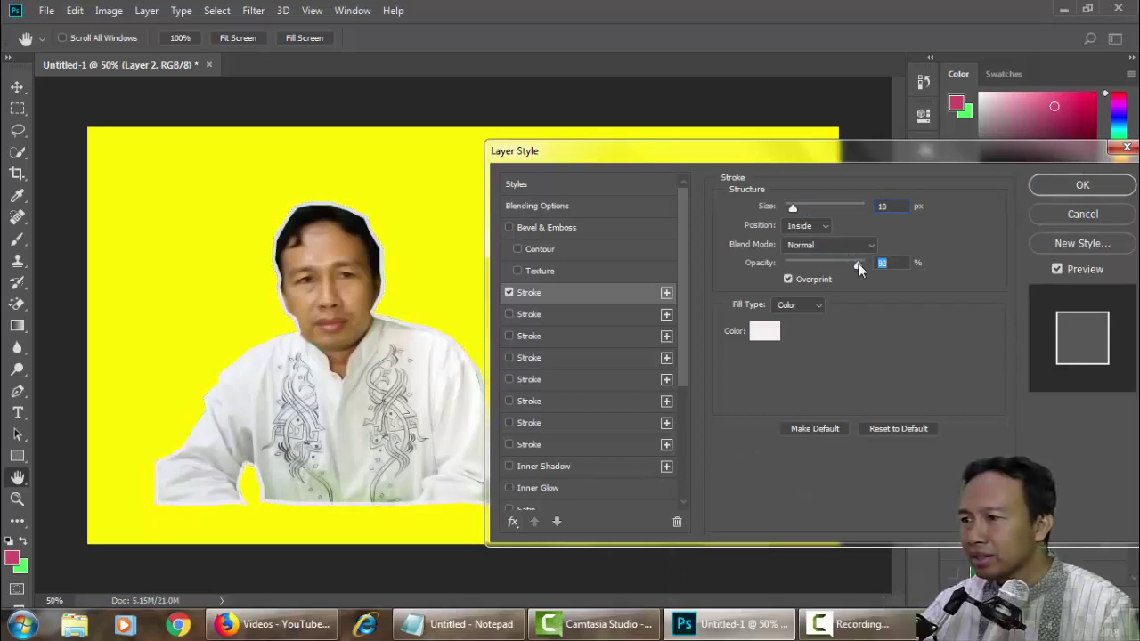
- Set the stroke colour to blue #2556f7 in the Color Picker
click(764, 332)
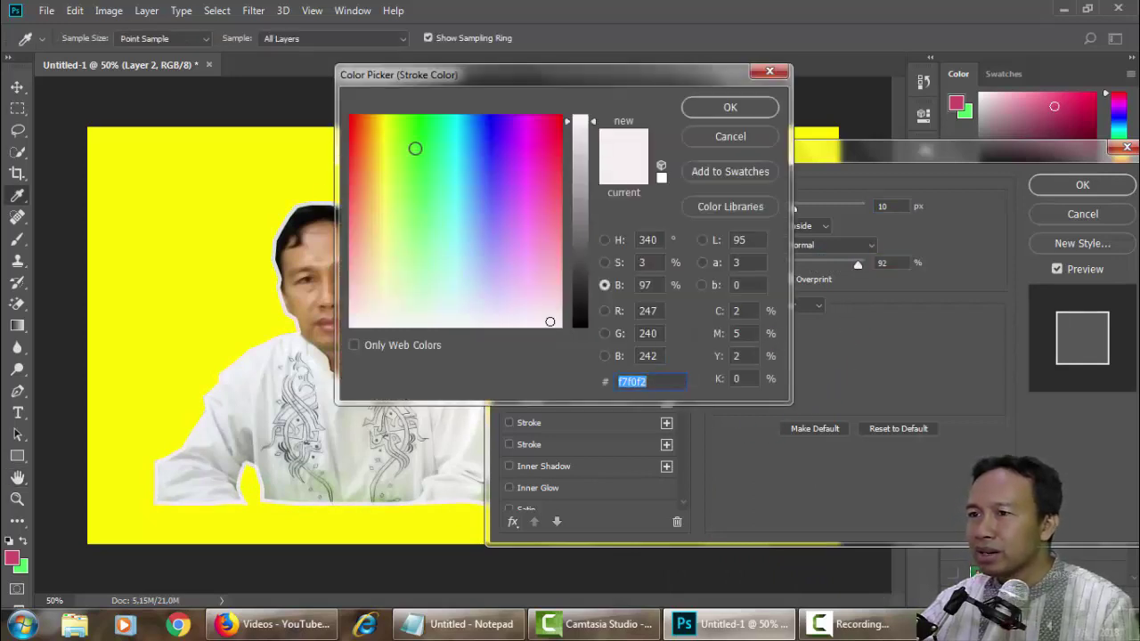
click(423, 141)
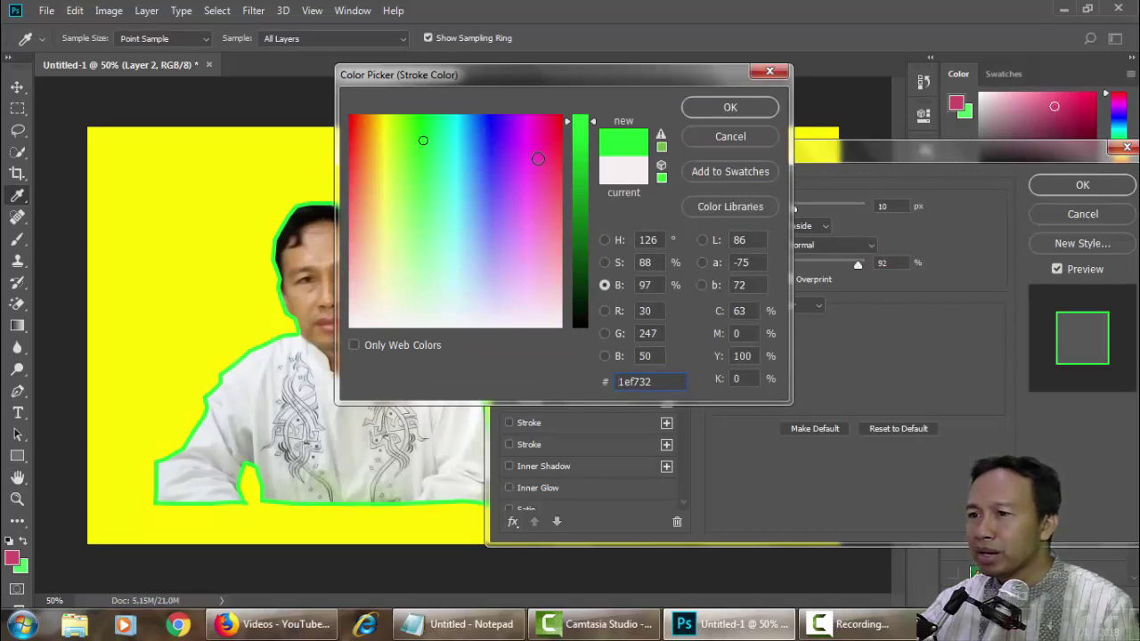
click(483, 146)
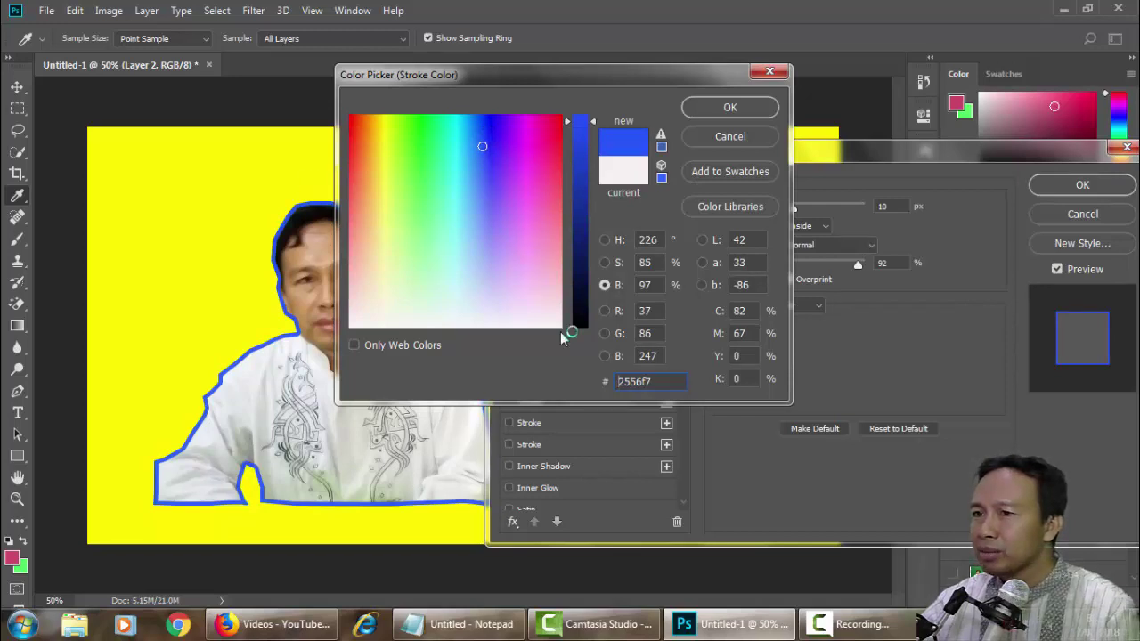
click(731, 108)
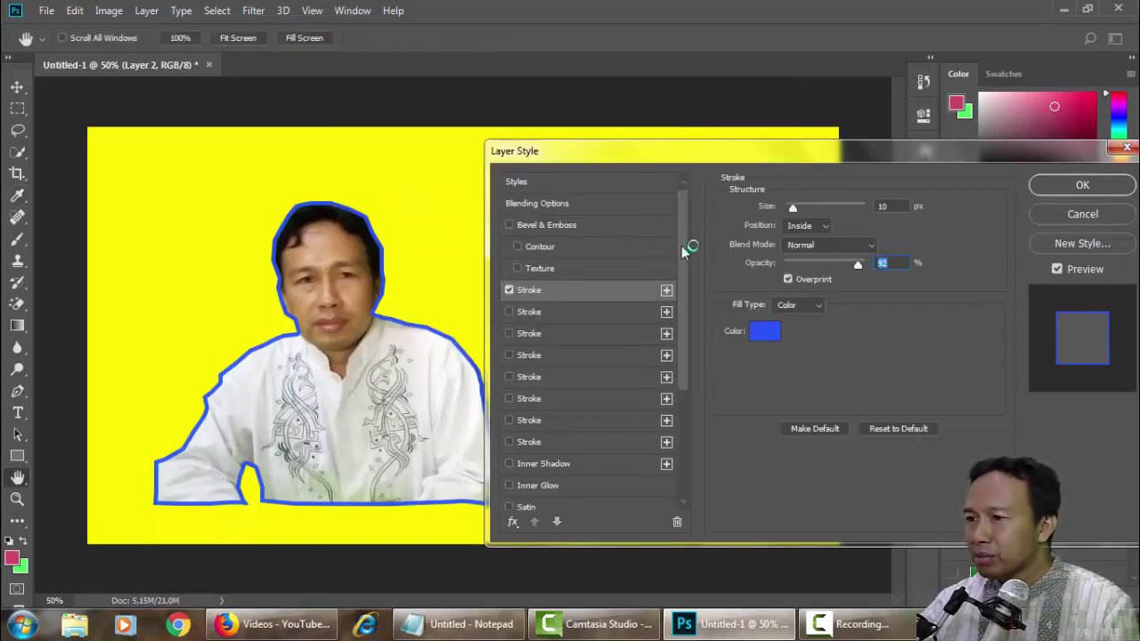
drag(682, 246, 682, 387)
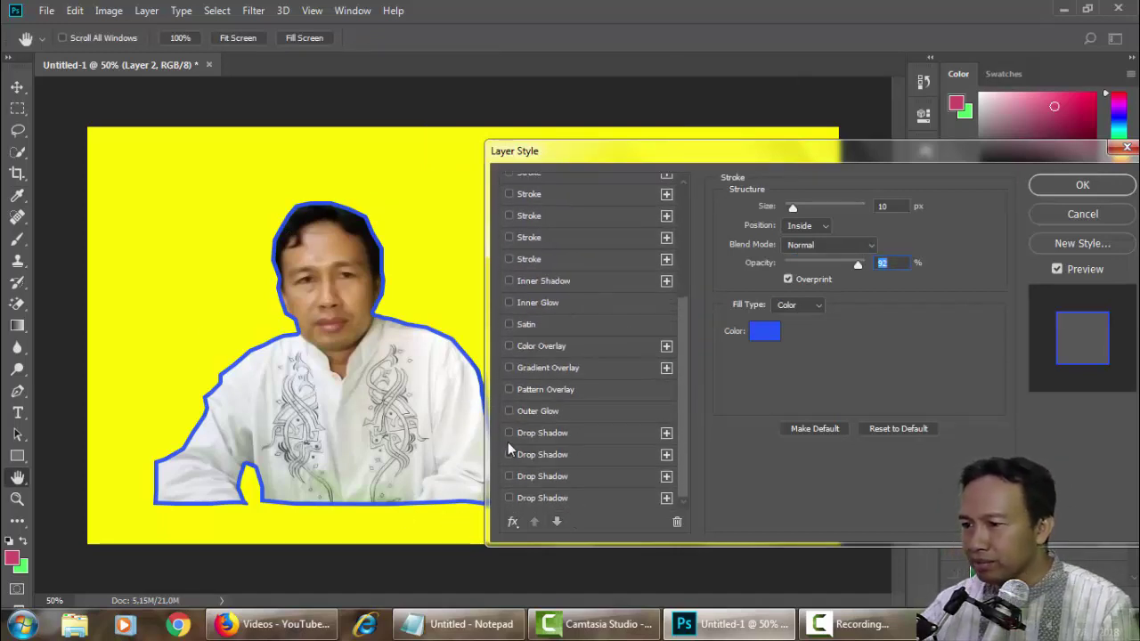
- Add a Drop Shadow with Distance 13 px, Spread 4%, Size 188 px, and apply the styles
click(509, 433)
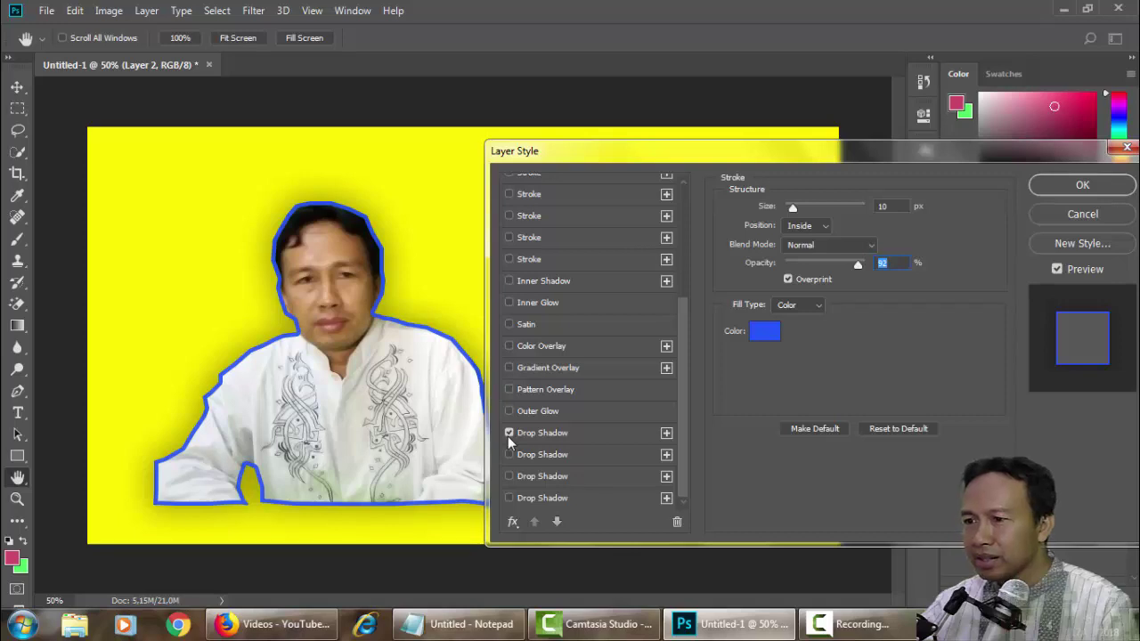
click(562, 434)
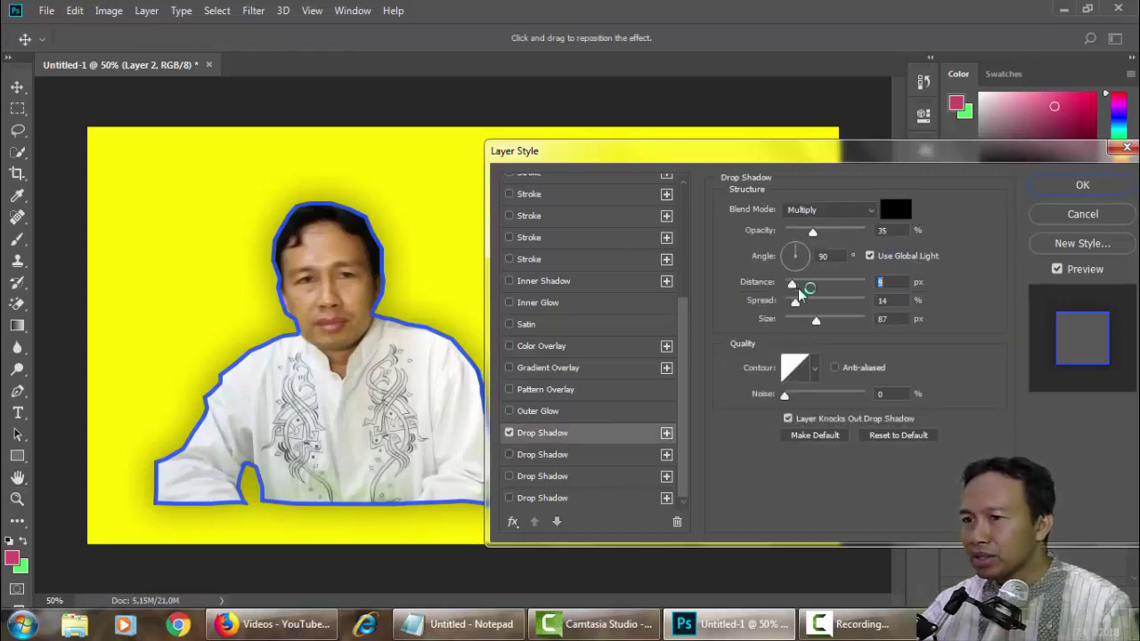
drag(798, 290, 823, 288)
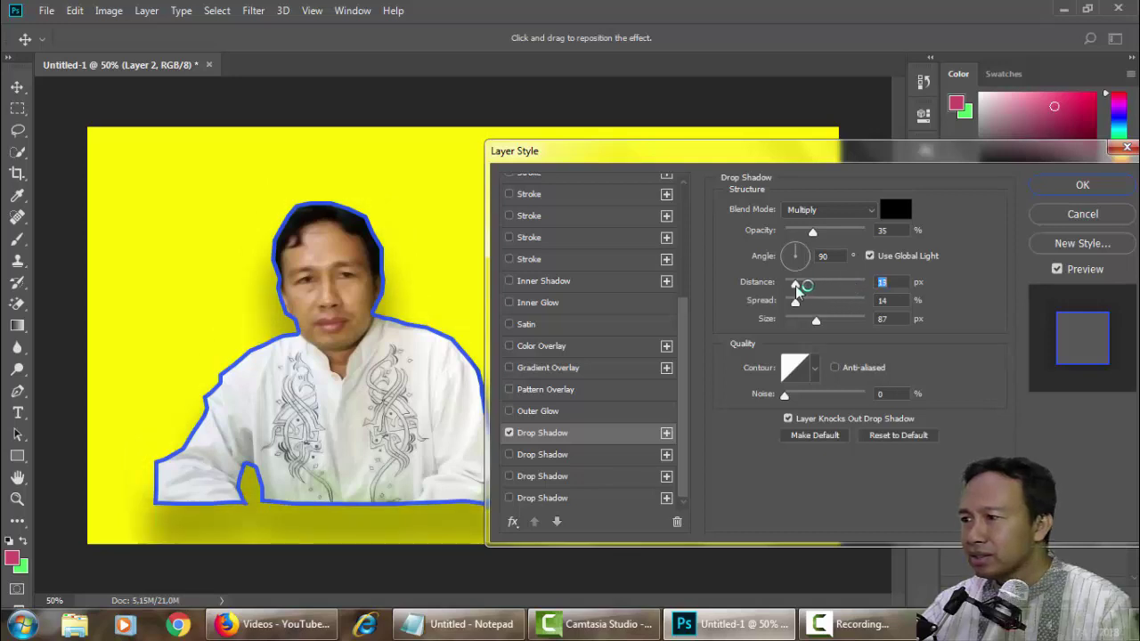
mouse_move(827, 308)
mouse_down()
mouse_move(790, 305)
mouse_move(814, 324)
mouse_move(802, 325)
mouse_move(826, 326)
mouse_up()
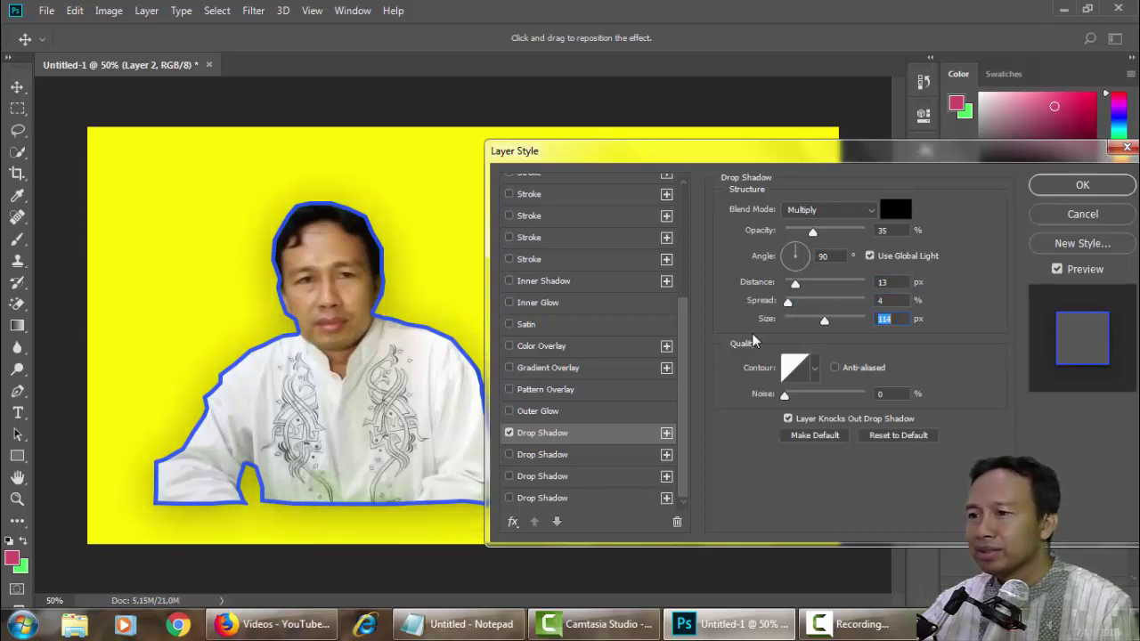
drag(828, 326, 841, 326)
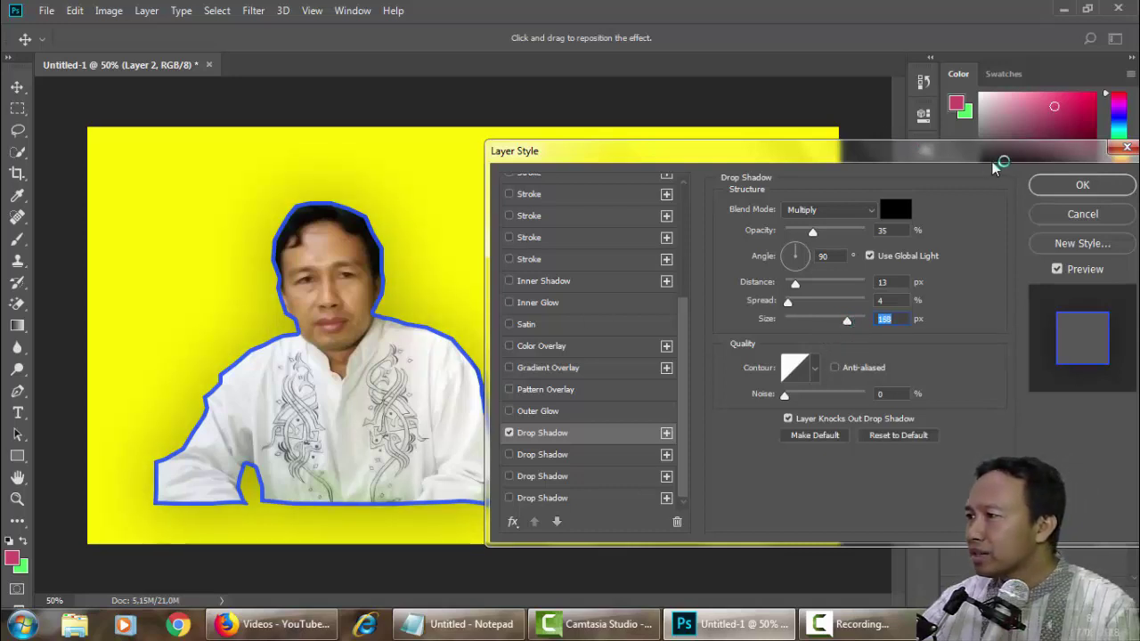
click(1087, 189)
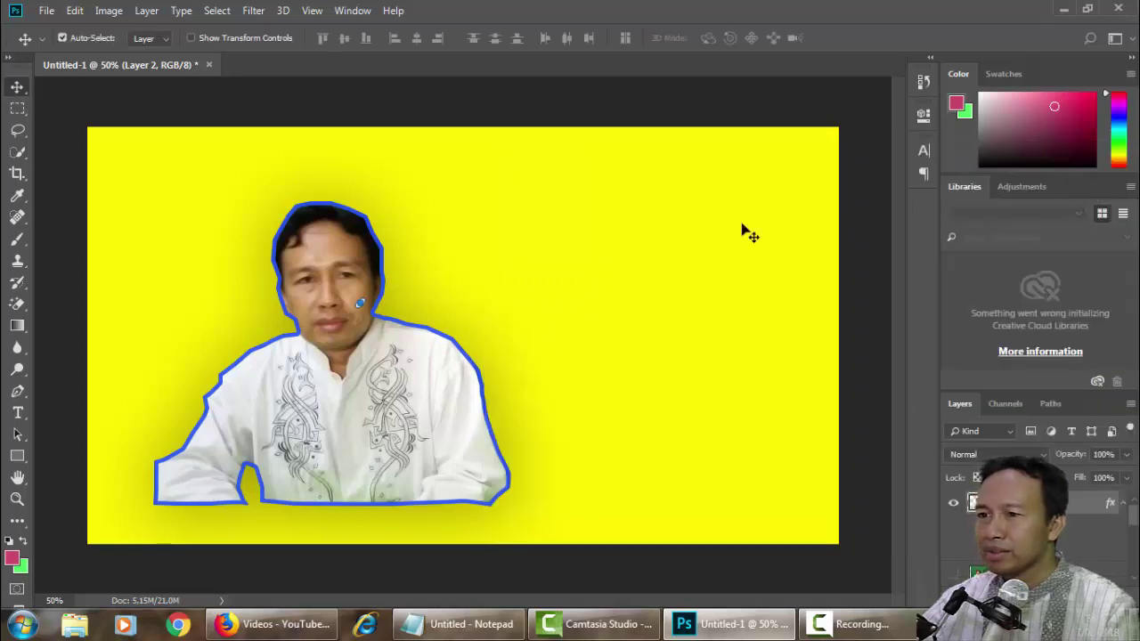
- Shift the man slightly, then Free Transform him to about 109% width and commit
drag(353, 294, 293, 294)
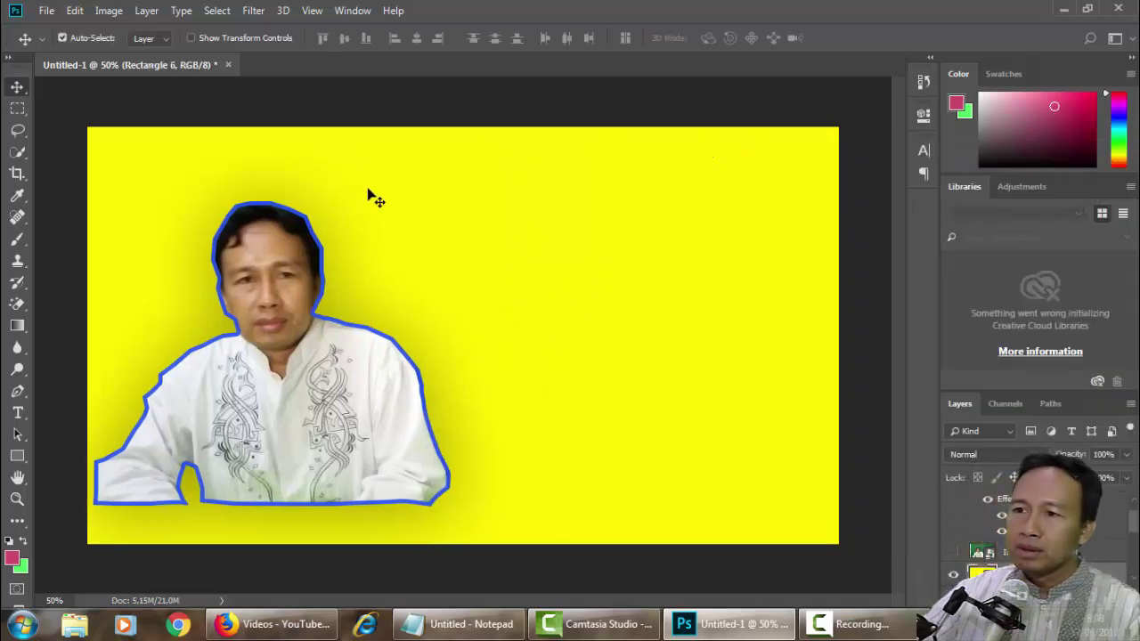
drag(281, 249, 328, 229)
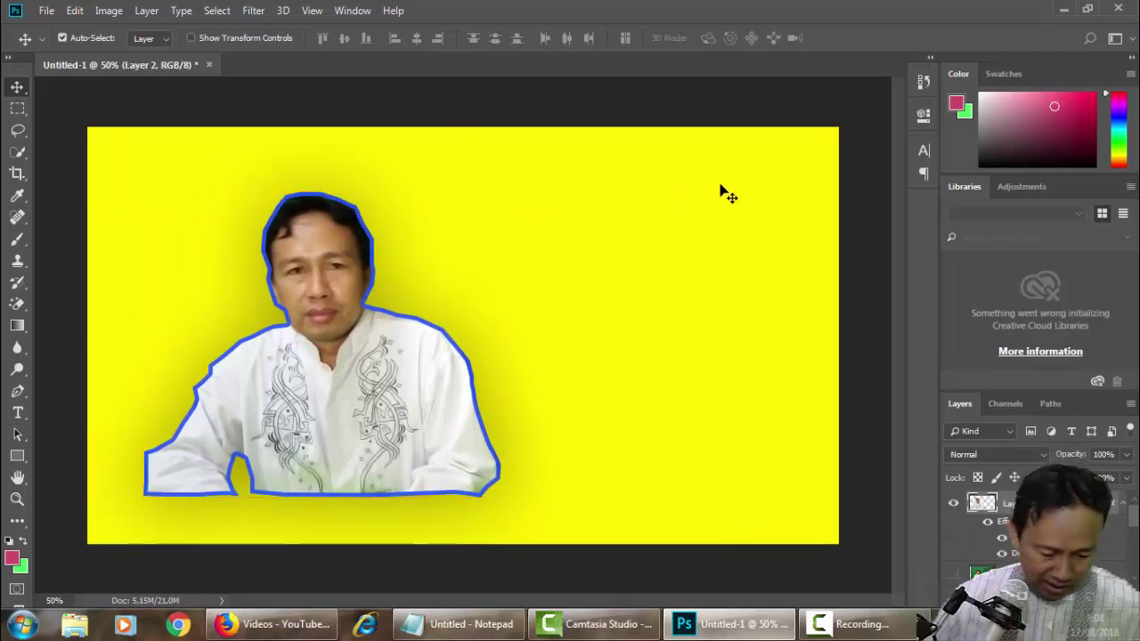
key(ctrl+t)
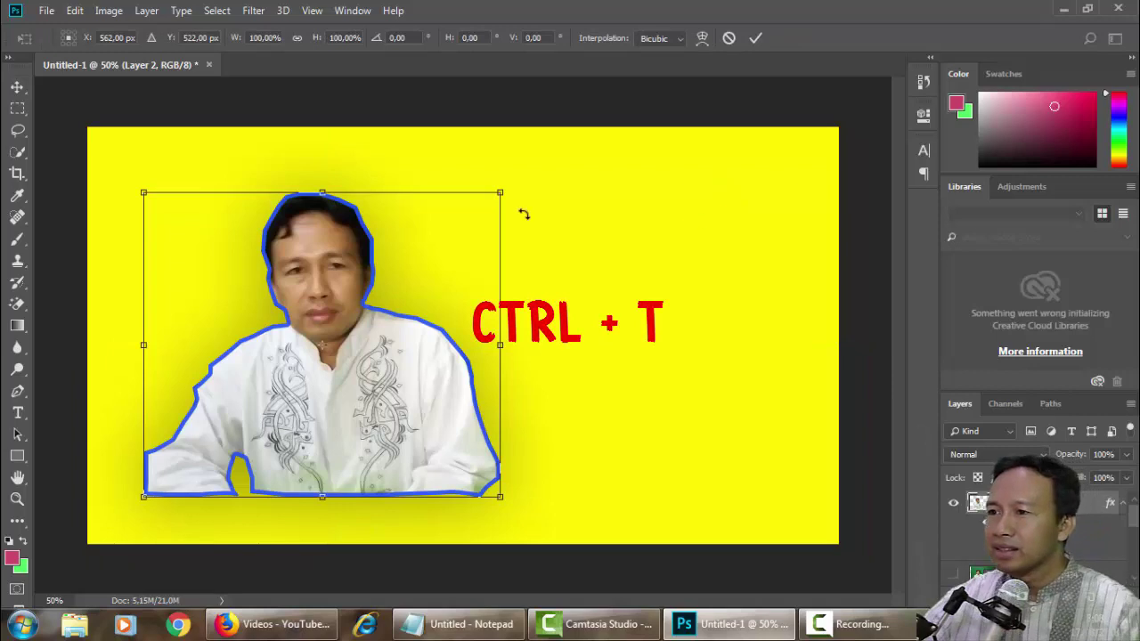
drag(517, 190, 593, 149)
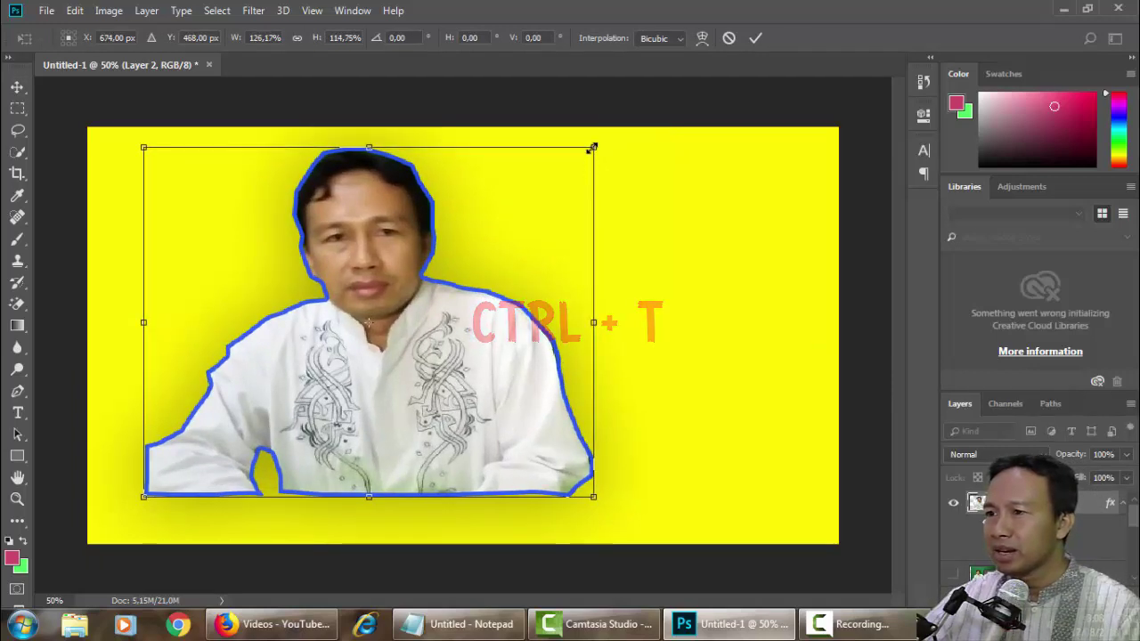
mouse_move(592, 148)
mouse_down()
mouse_move(496, 275)
mouse_move(515, 178)
mouse_move(534, 175)
mouse_up()
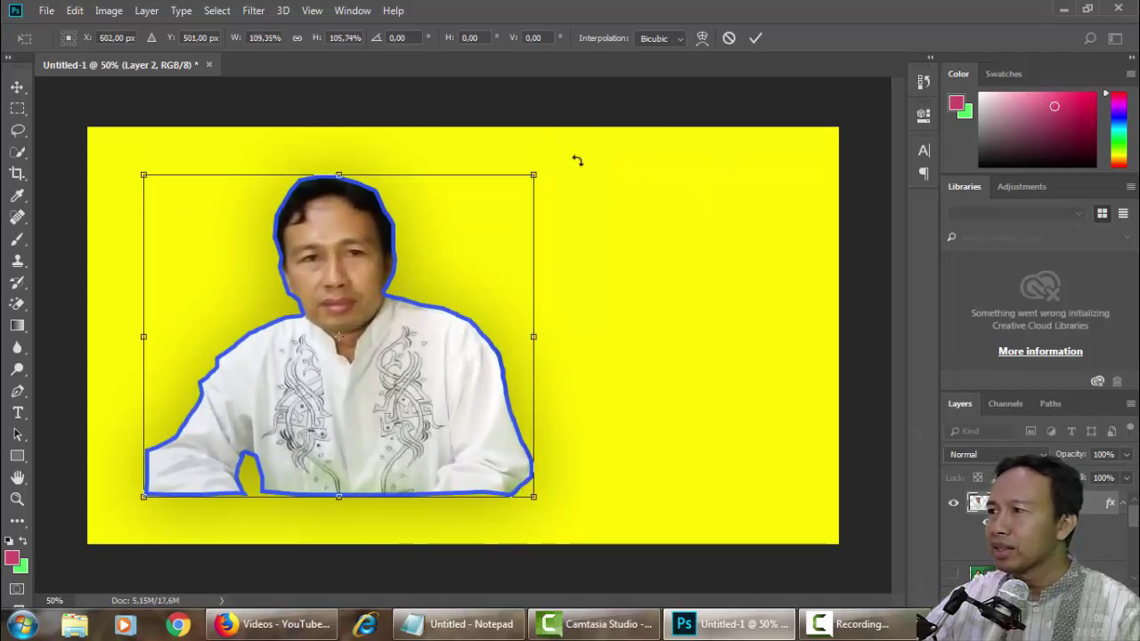
click(756, 39)
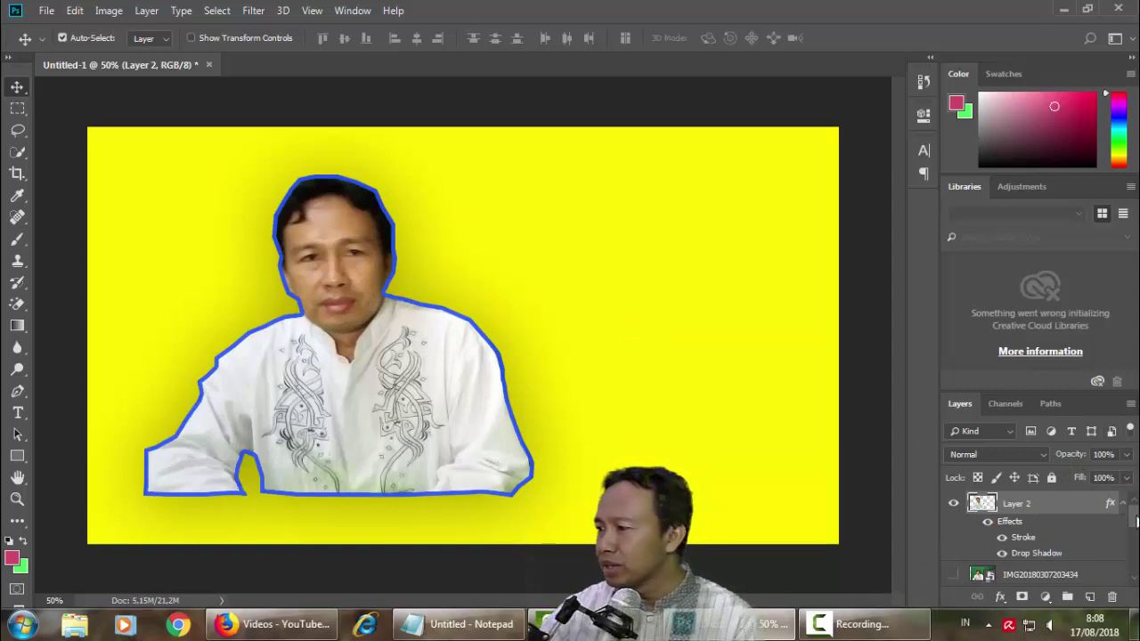
- Hide the earlier cut-out layer, Layer 2
drag(1135, 520, 1134, 557)
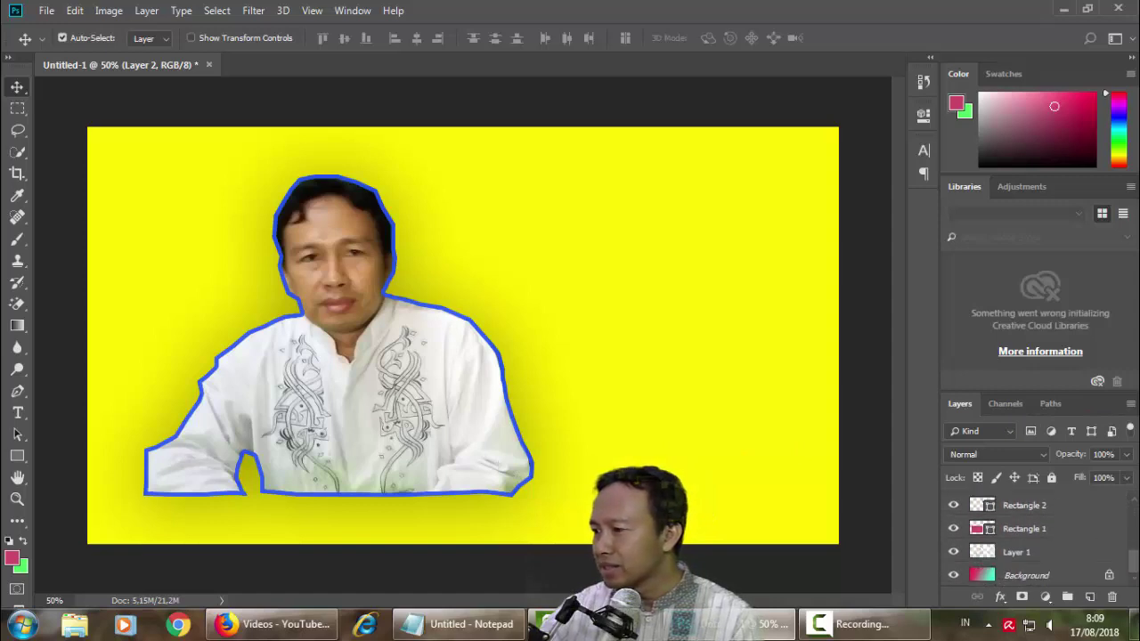
scroll(1114, 526, up, 3)
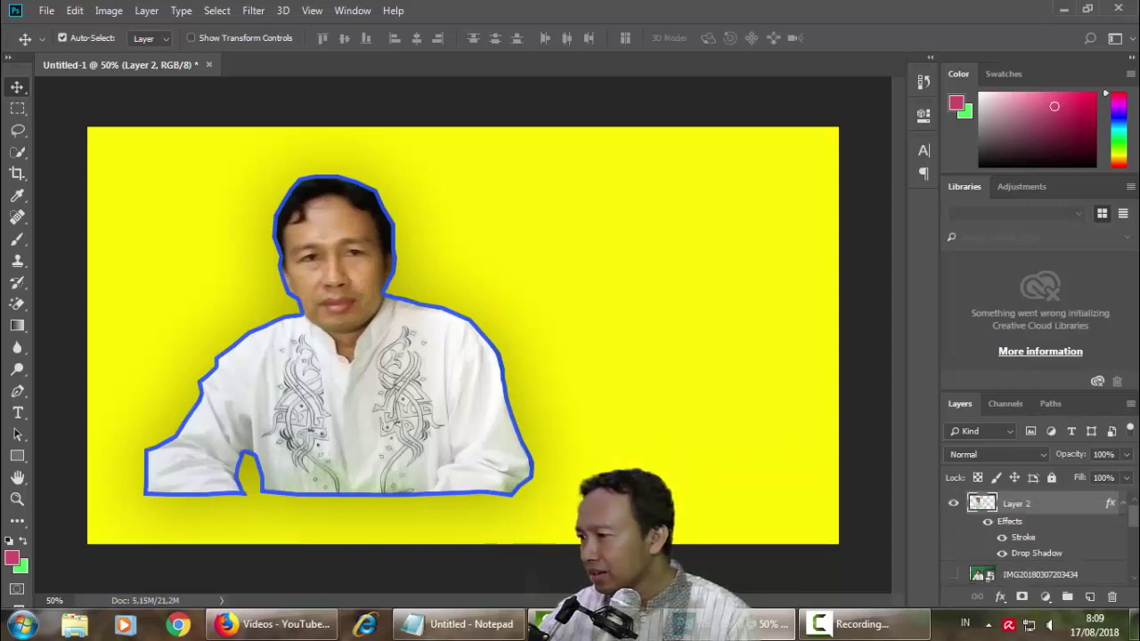
click(953, 504)
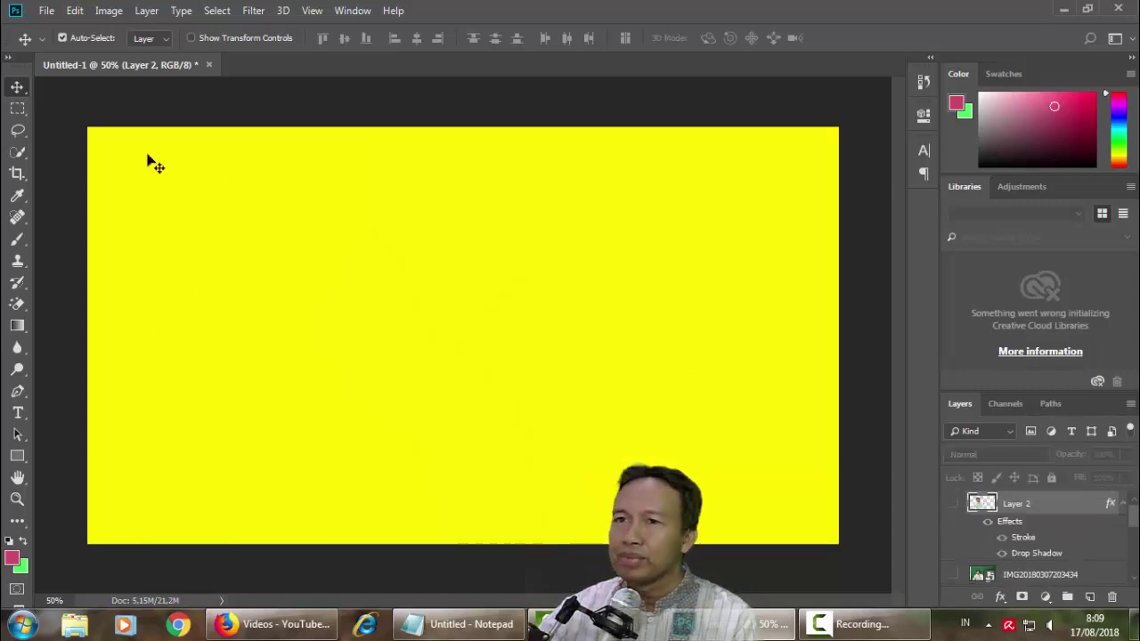
click(47, 12)
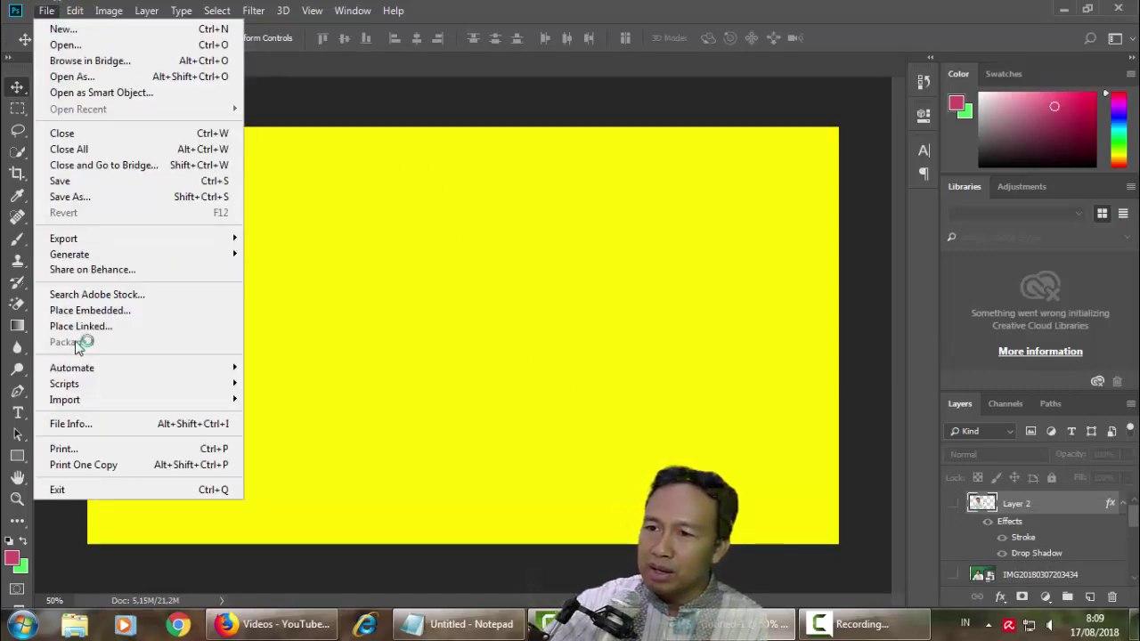
click(86, 311)
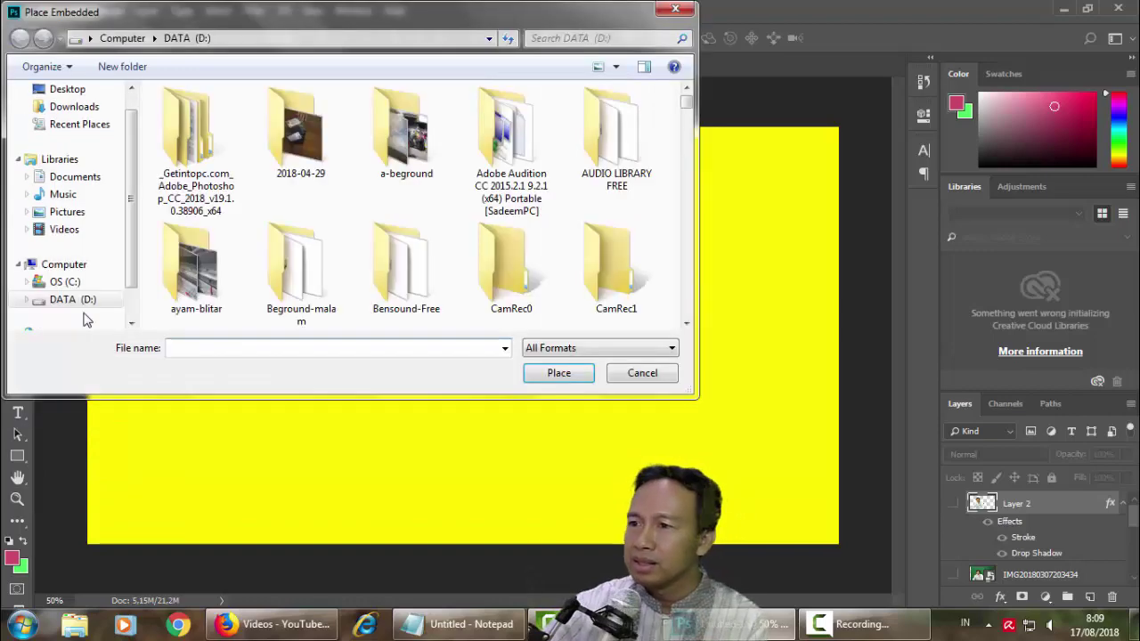
drag(686, 105, 686, 223)
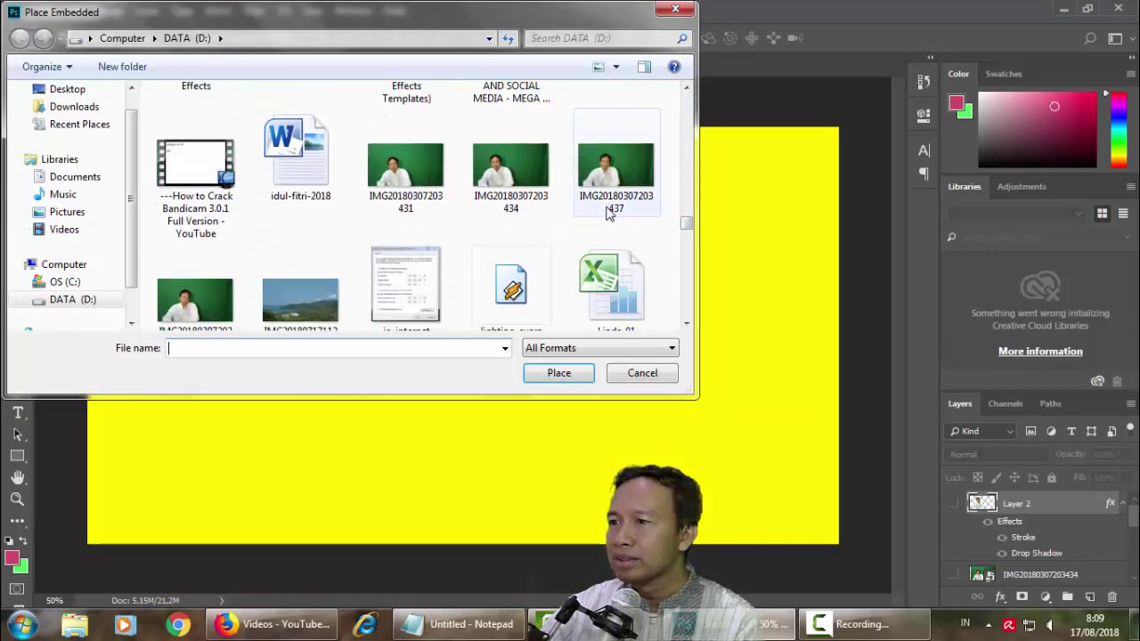
click(405, 165)
click(566, 378)
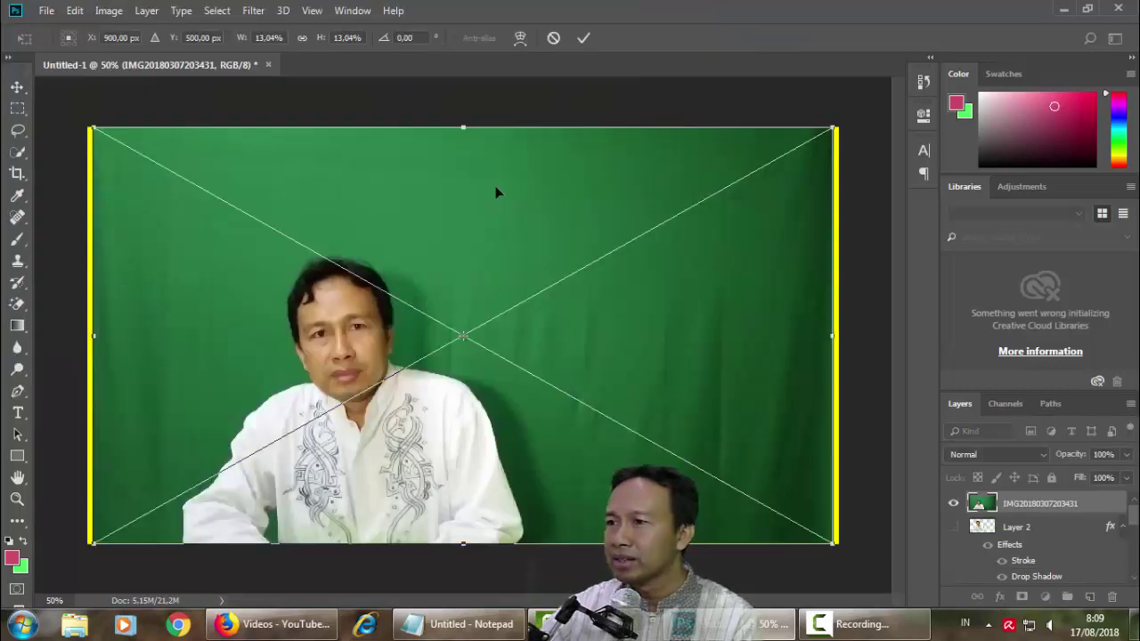
click(581, 43)
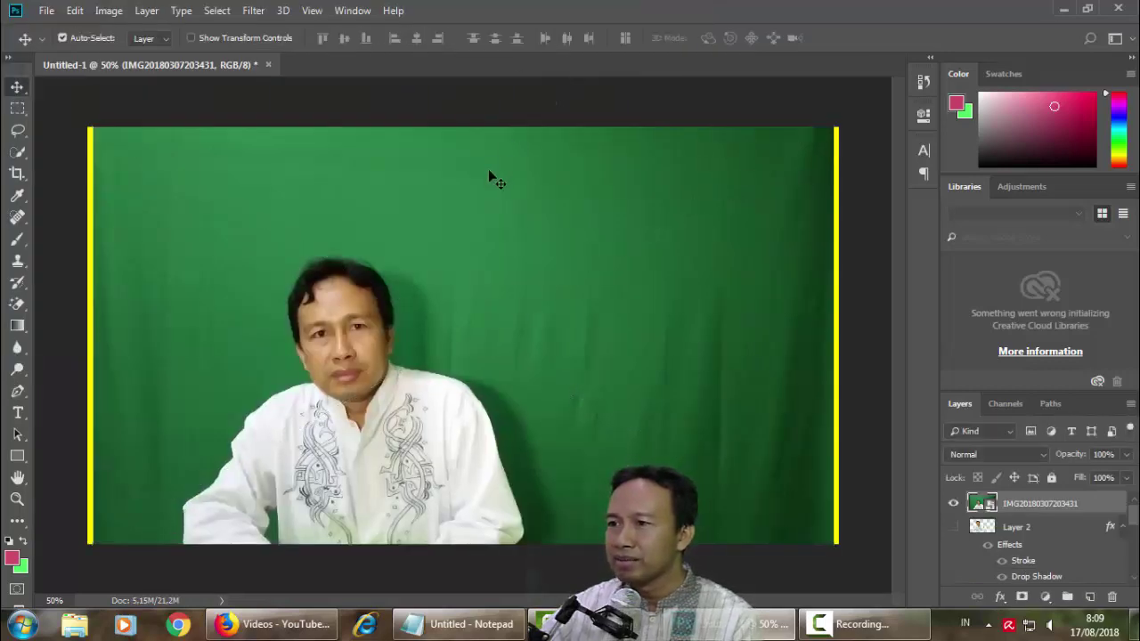
drag(415, 301, 426, 288)
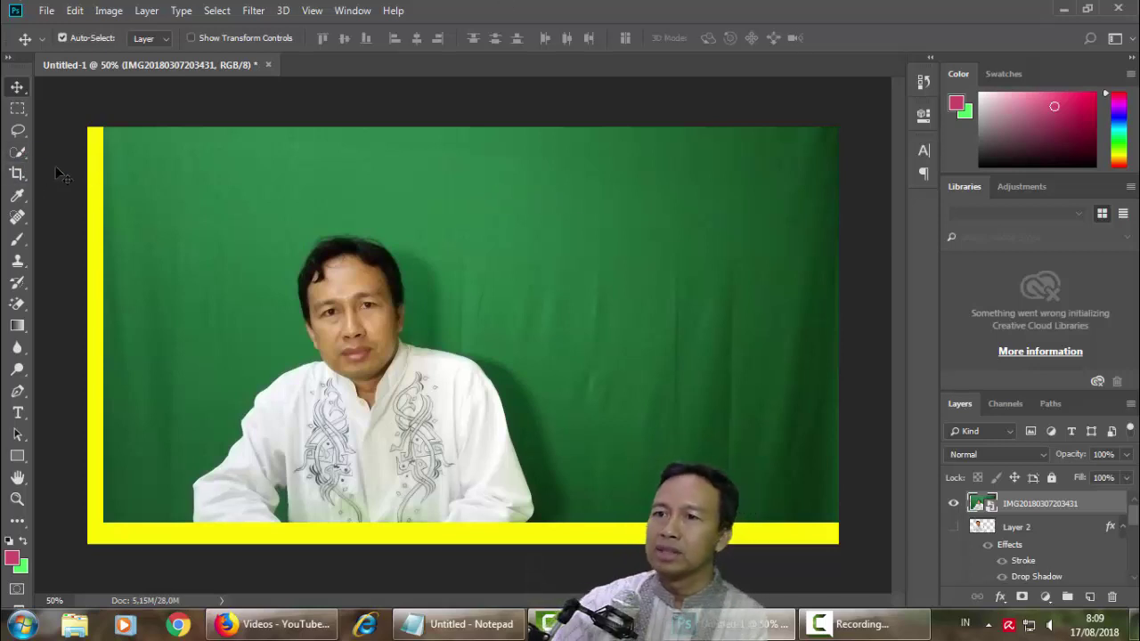
- Using Quick Selection in Add to Selection mode, brush over the man's shirt, face and hair
click(23, 156)
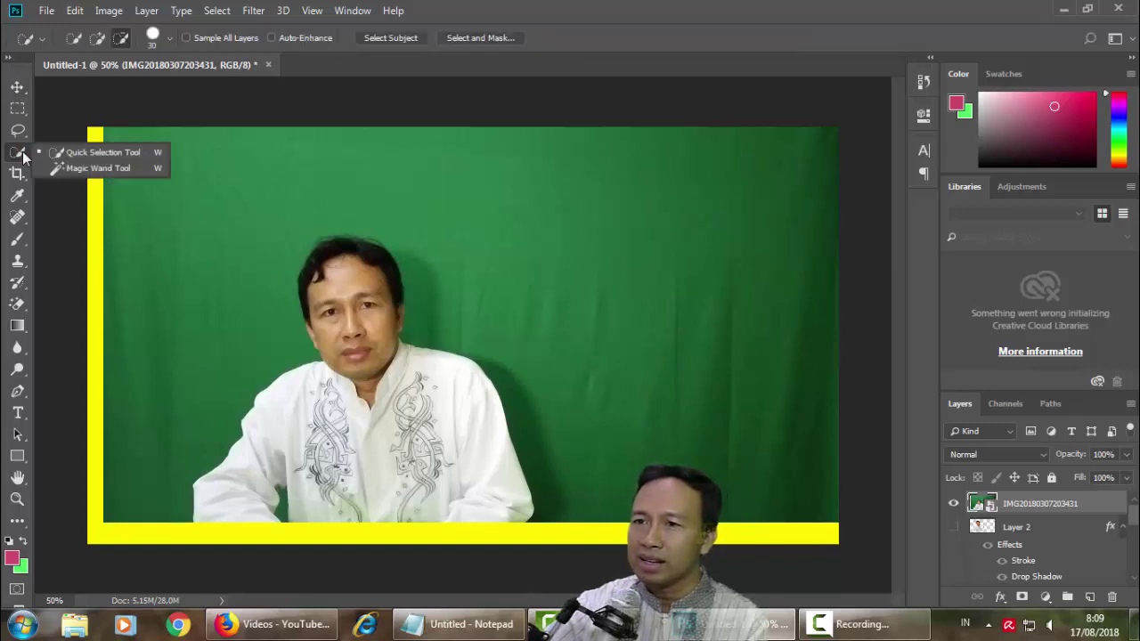
click(89, 156)
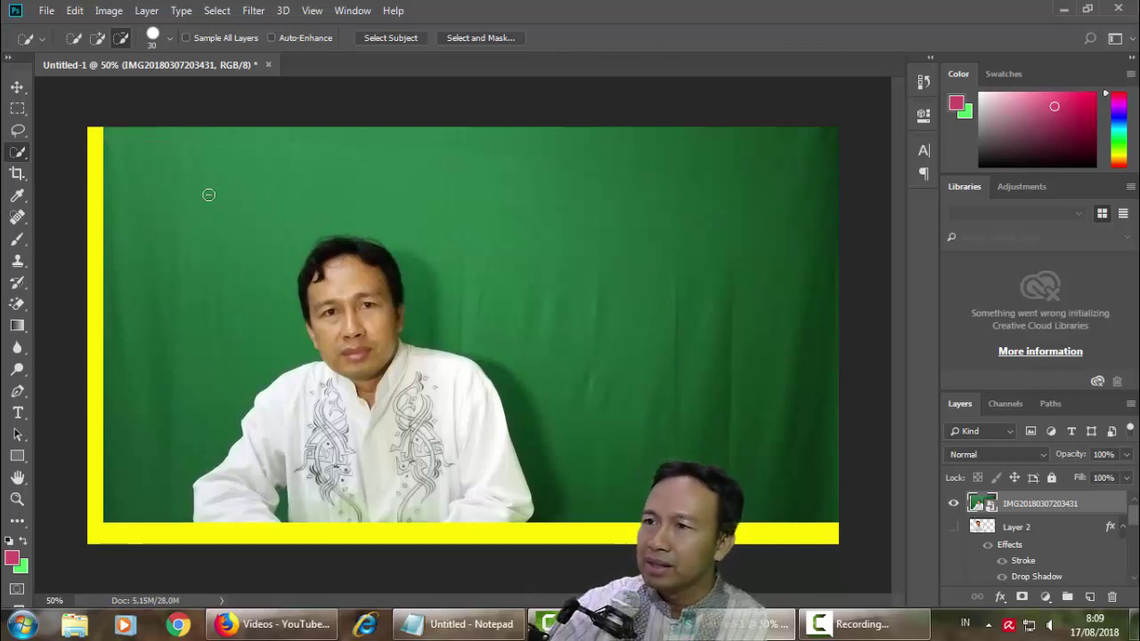
click(97, 39)
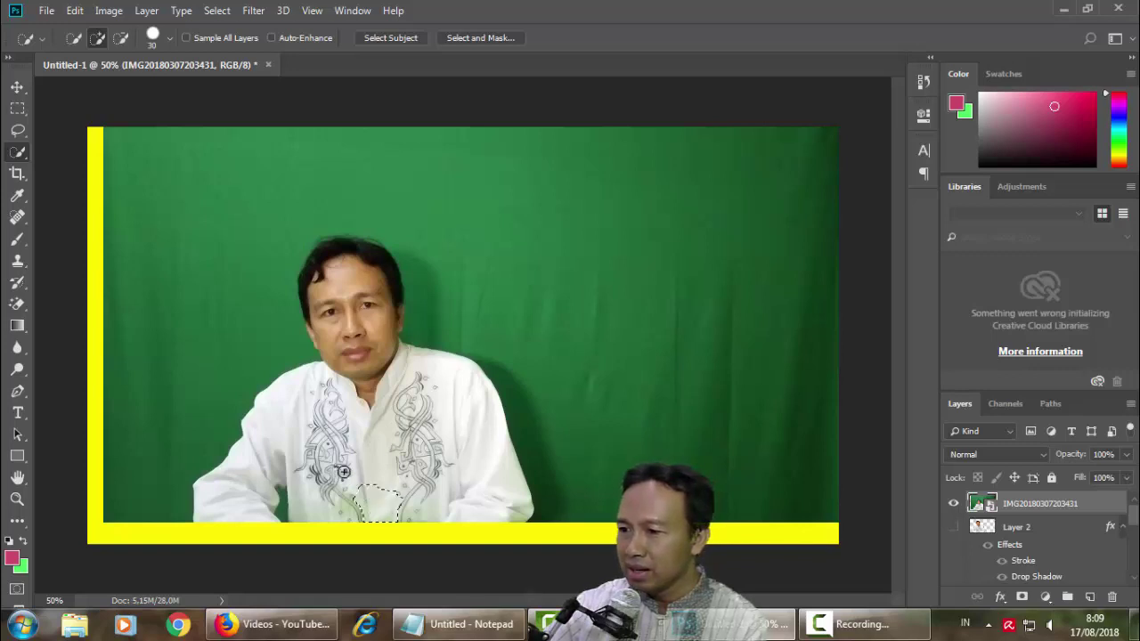
mouse_move(343, 471)
mouse_down()
mouse_move(315, 454)
mouse_move(314, 408)
mouse_move(224, 484)
mouse_move(216, 511)
mouse_move(386, 466)
mouse_move(506, 507)
mouse_up()
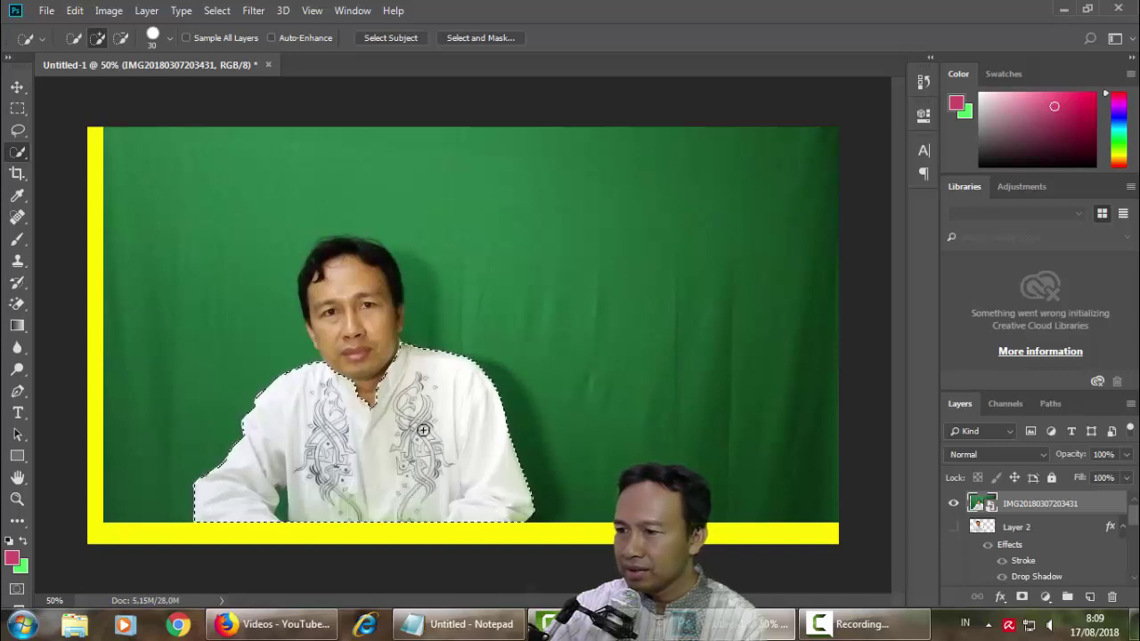
mouse_move(423, 430)
mouse_down()
mouse_move(326, 268)
mouse_move(355, 260)
mouse_up()
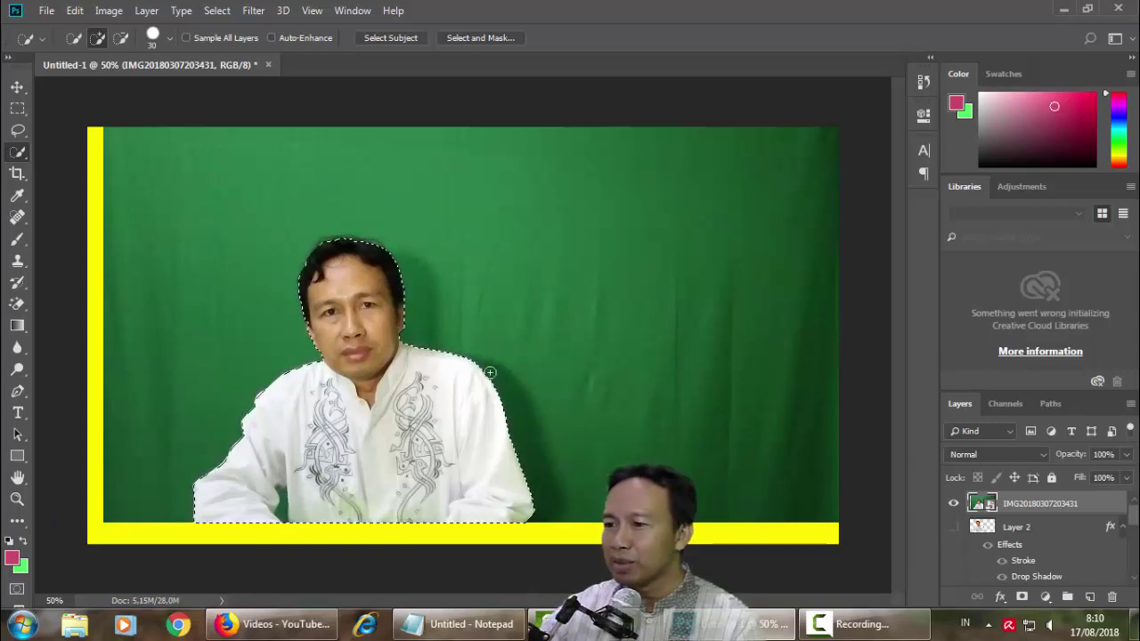
- Copy the selected man onto Layer 3, hide the IMG photo layer, and nudge the cut-out upward
right_click(358, 311)
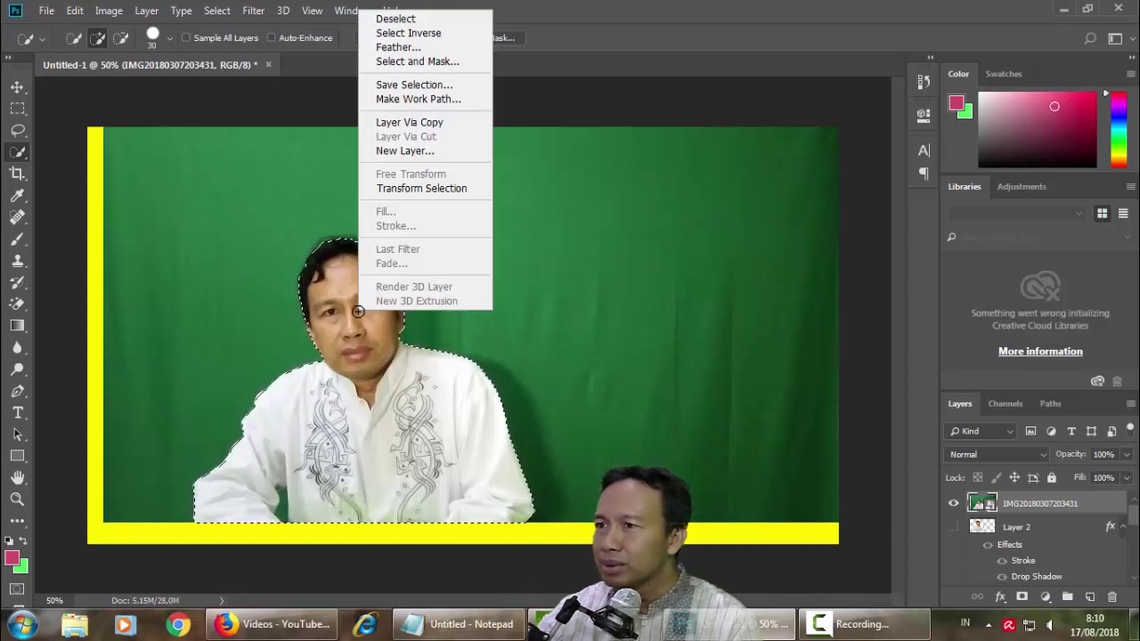
click(525, 99)
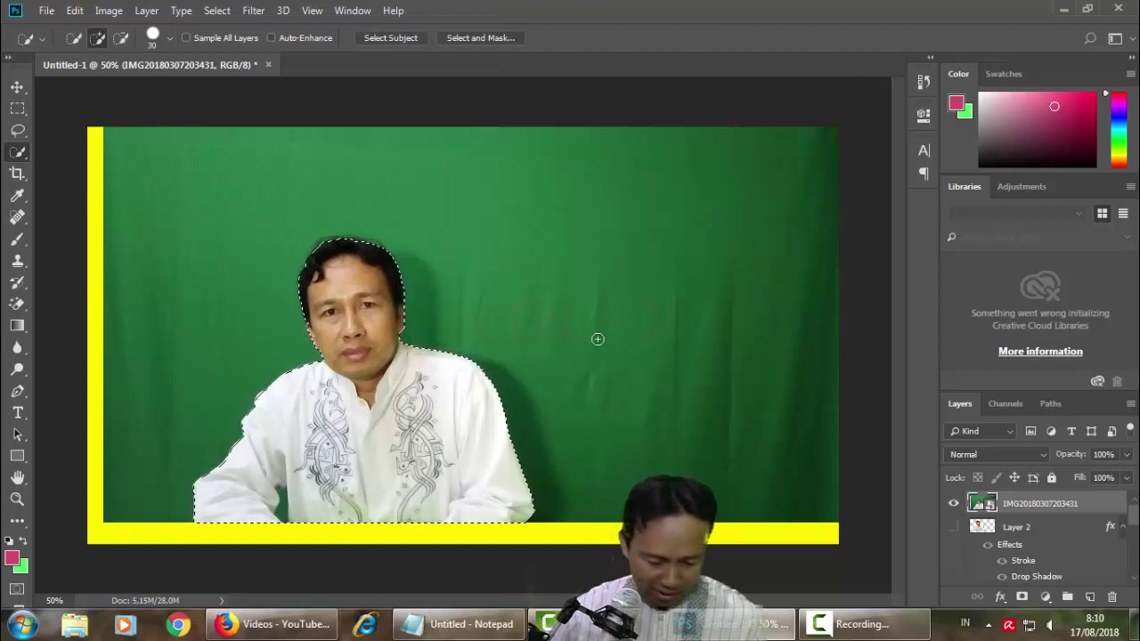
key(ctrl+j)
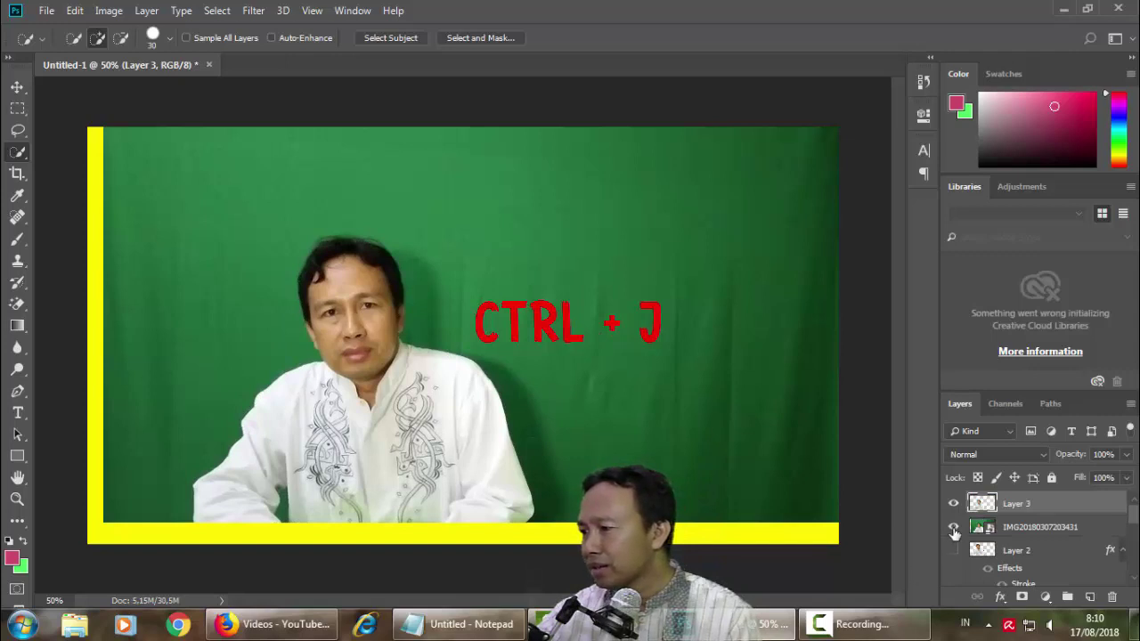
click(953, 528)
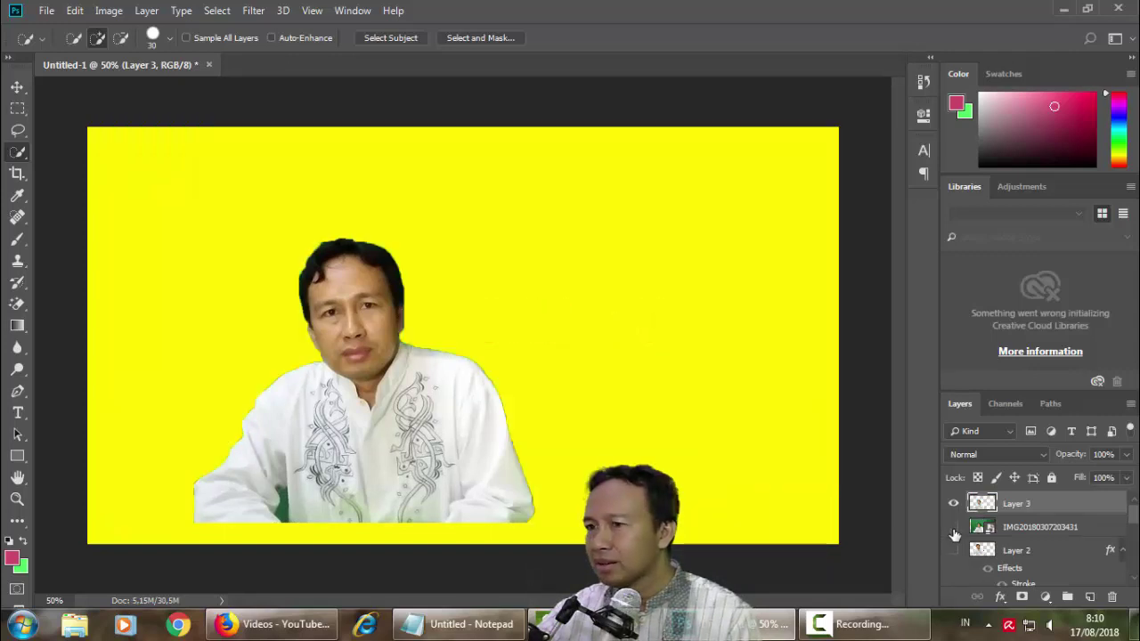
click(17, 87)
mouse_move(429, 463)
mouse_down()
mouse_move(424, 417)
mouse_move(434, 420)
mouse_up()
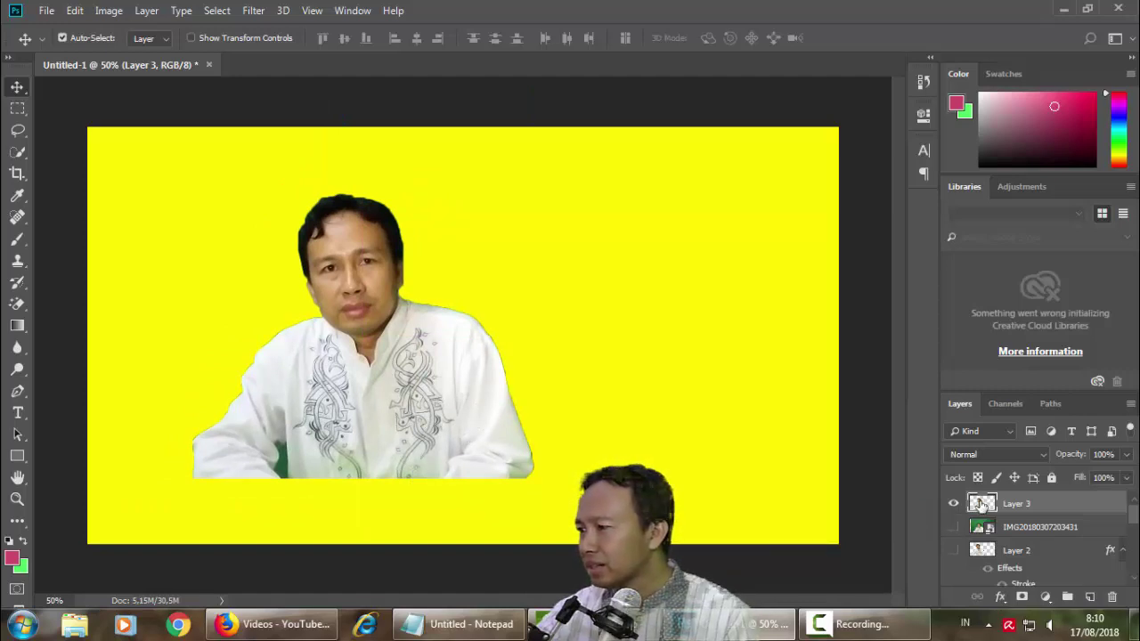
- Enable a Stroke effect in Layer 3's Blending Options
right_click(981, 504)
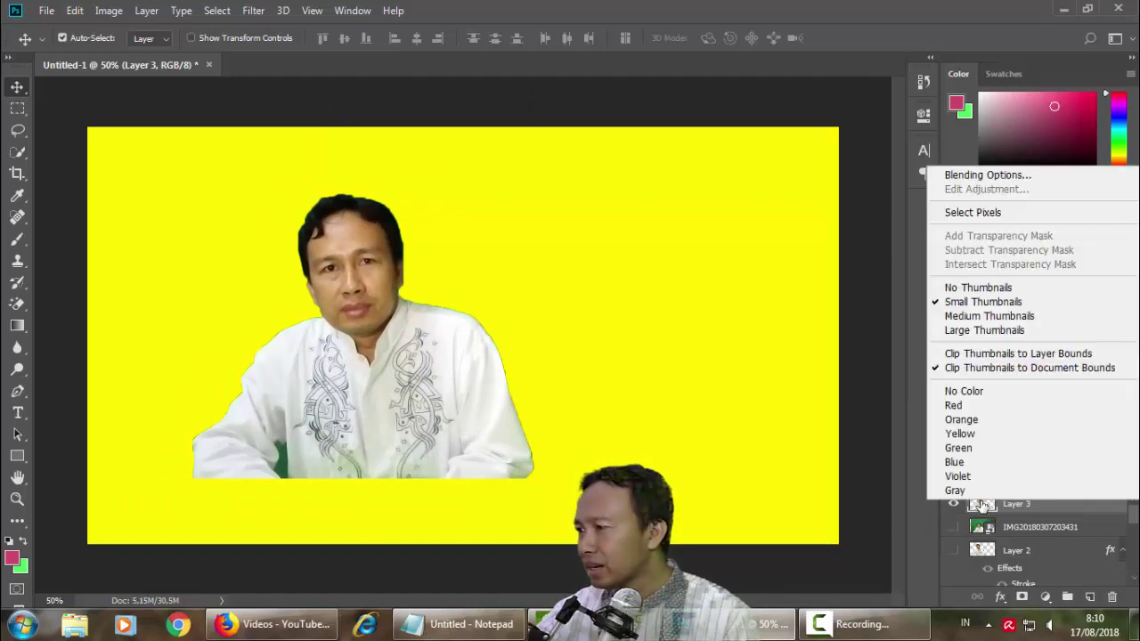
click(964, 175)
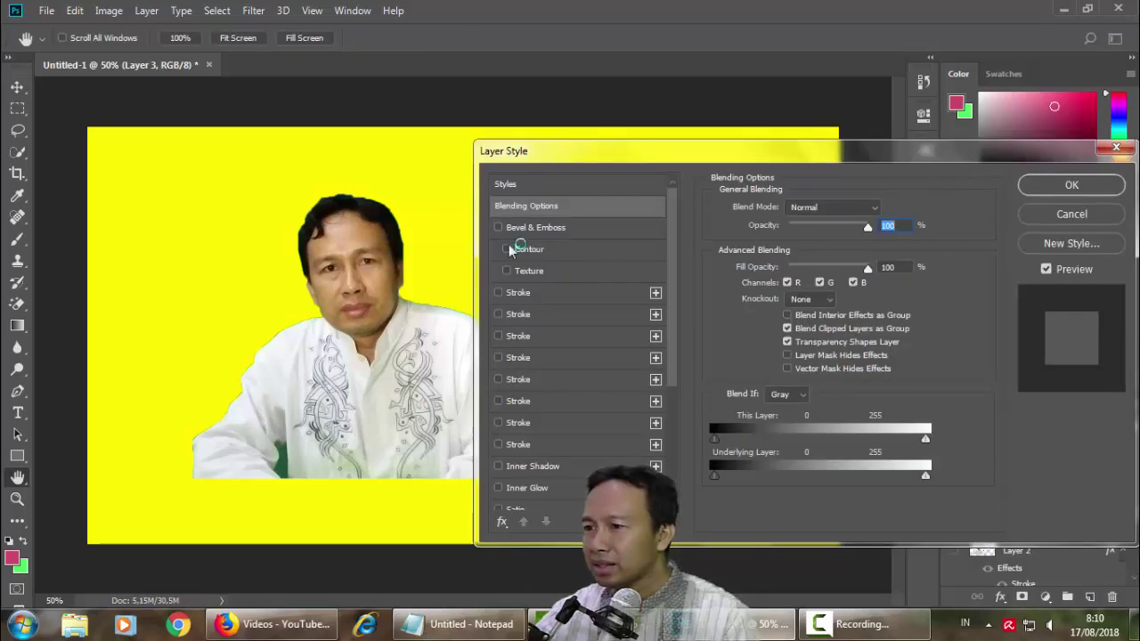
click(498, 294)
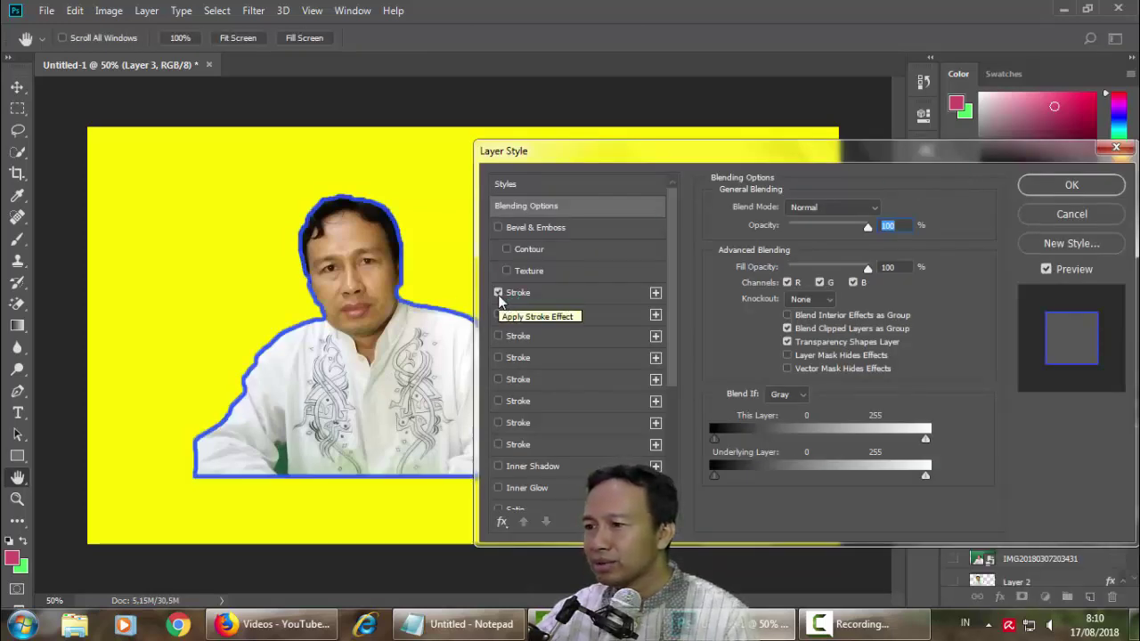
click(521, 294)
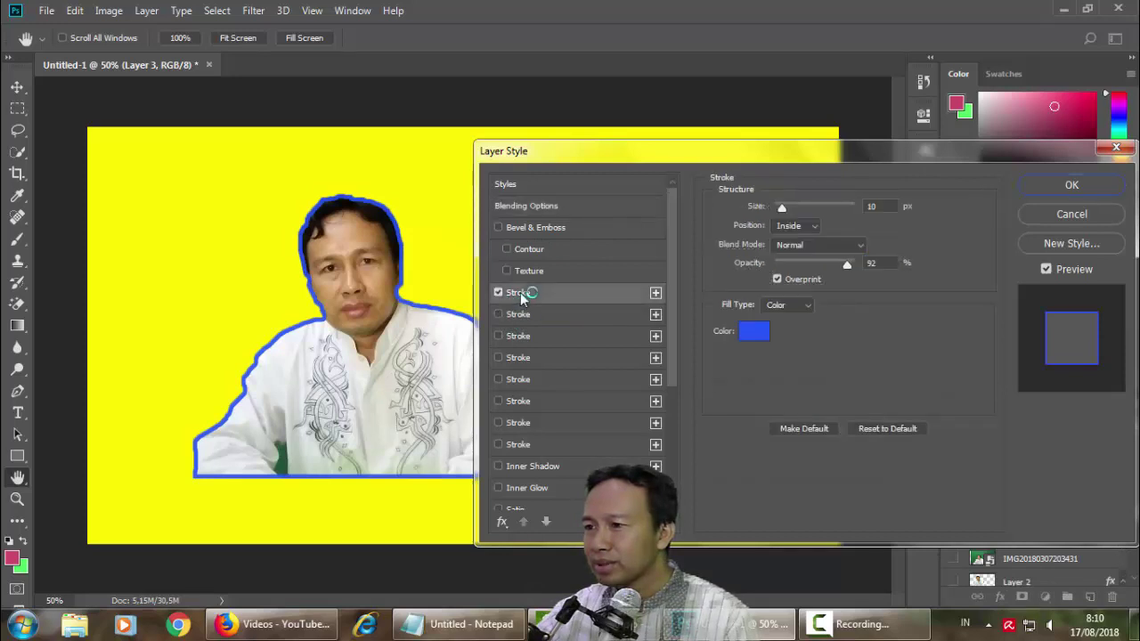
- Set the stroke colour to deep pink #f70e60
click(754, 333)
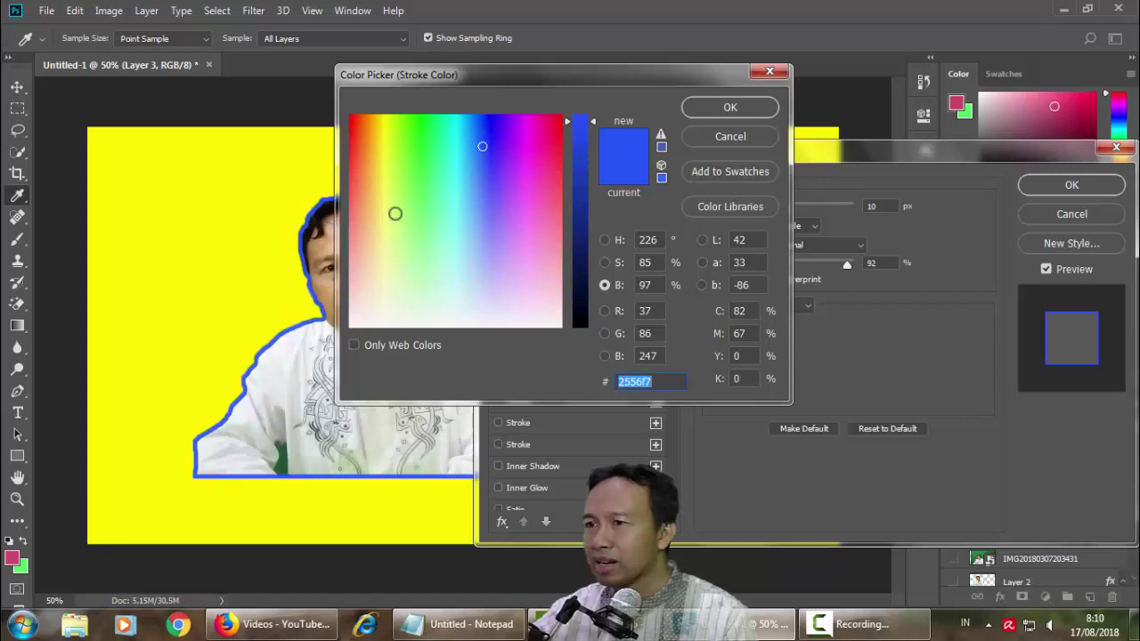
click(423, 199)
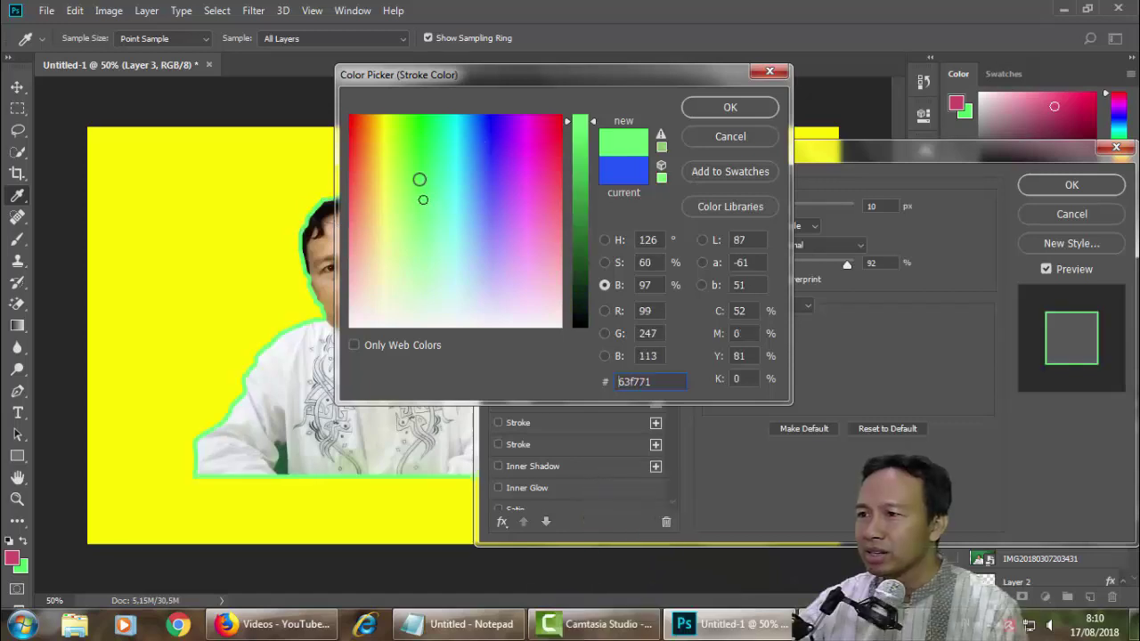
click(414, 153)
click(541, 154)
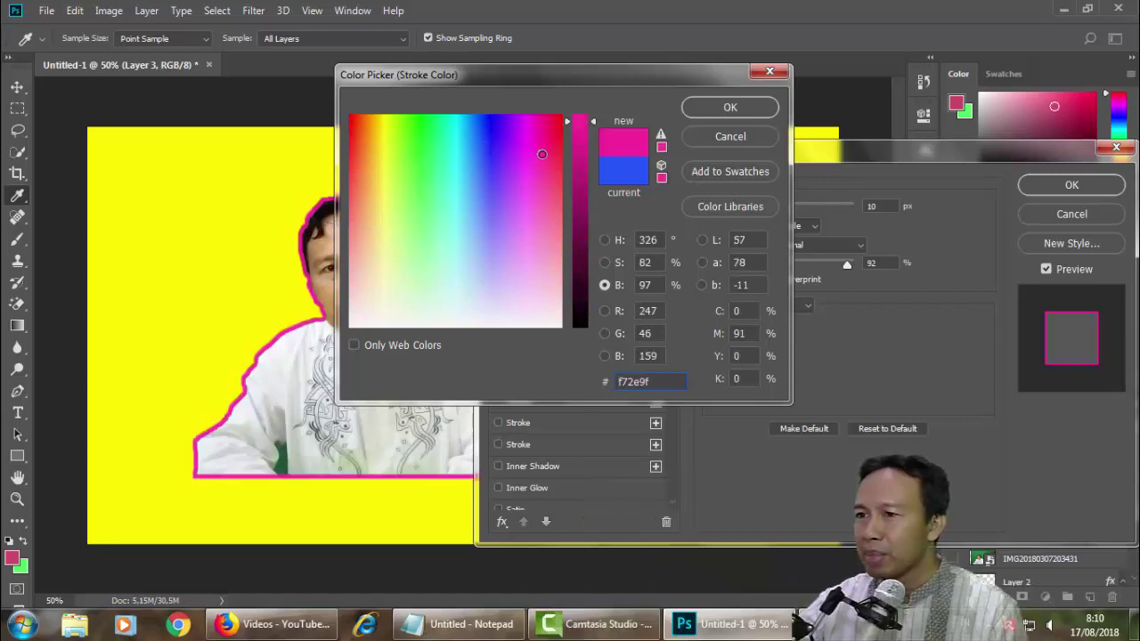
click(551, 208)
drag(540, 158, 549, 134)
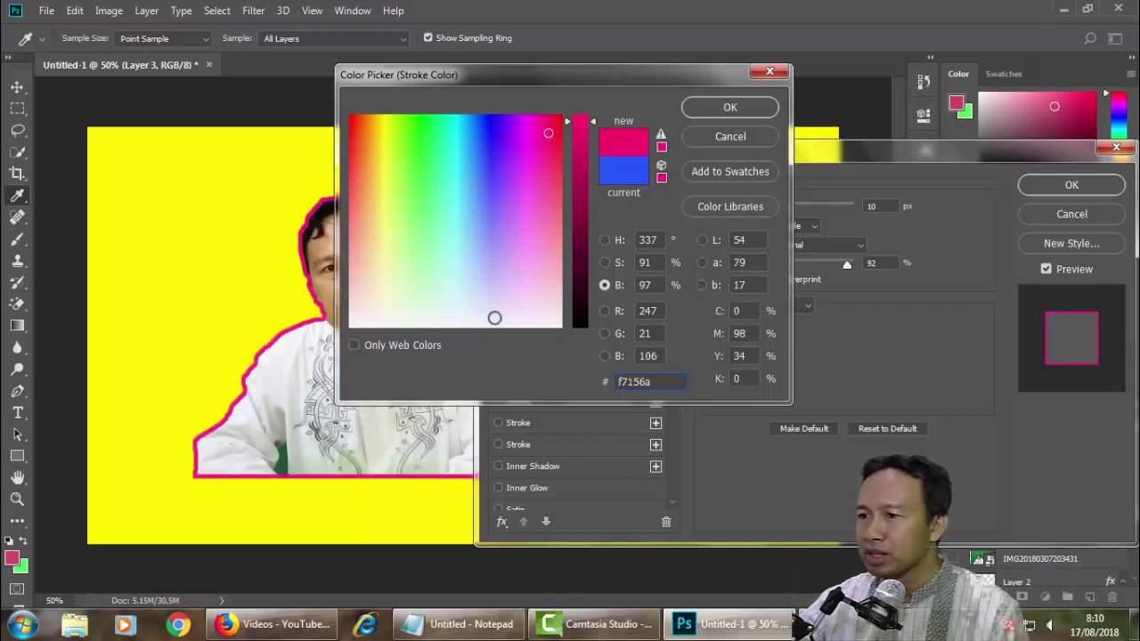
click(494, 317)
click(550, 126)
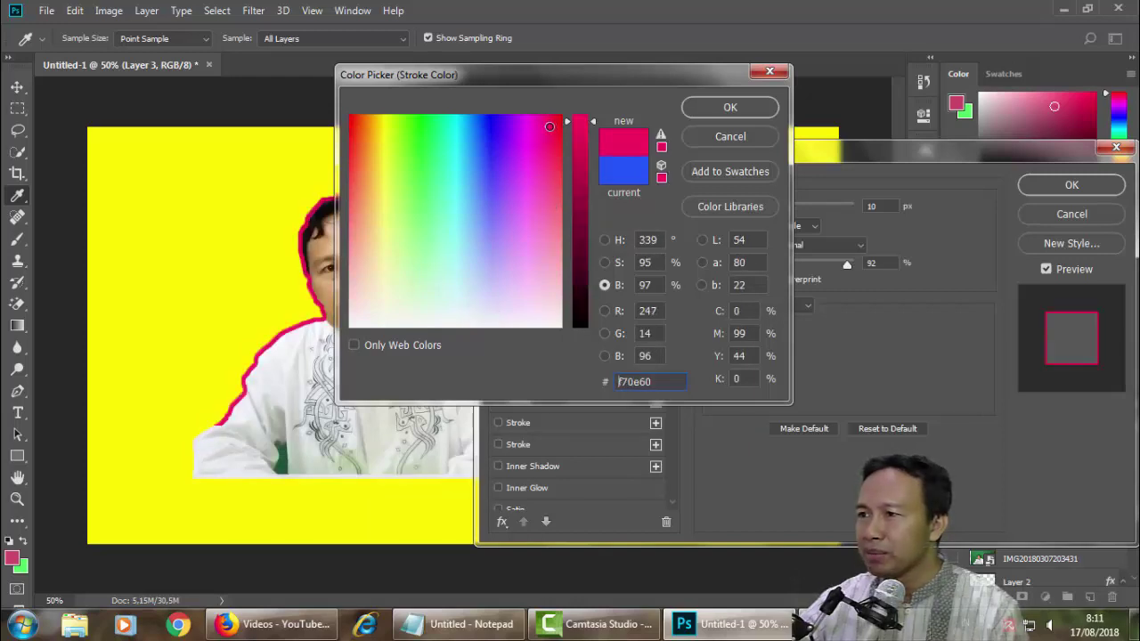
click(720, 107)
drag(671, 268, 686, 391)
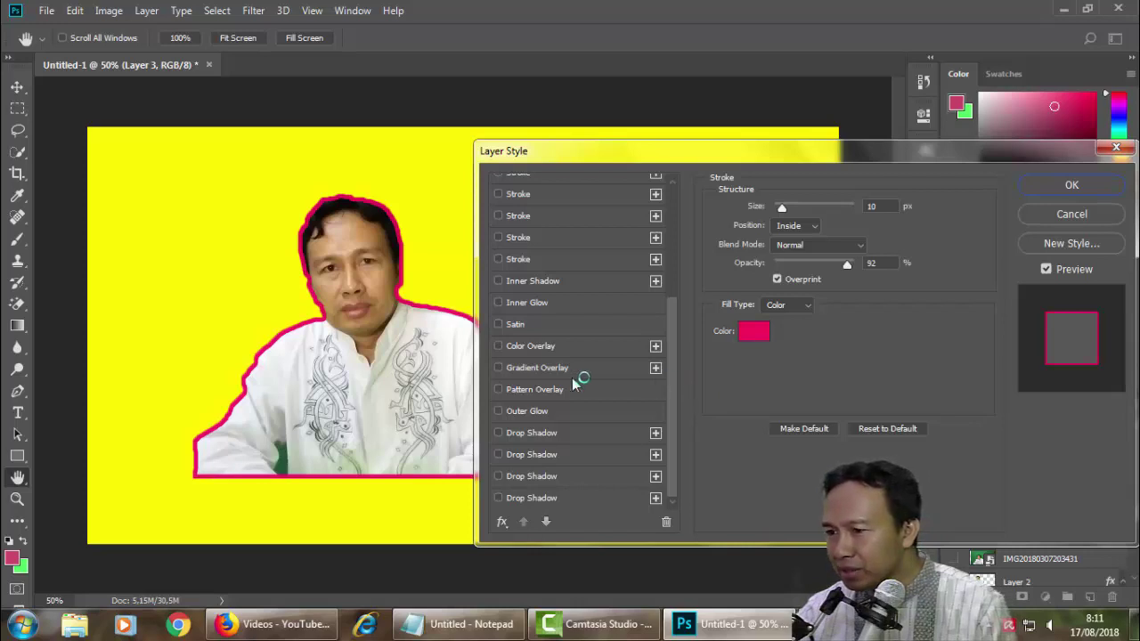
- Add a drop shadow, thin the pink stroke to 7 px, and adjust its opacity
click(498, 433)
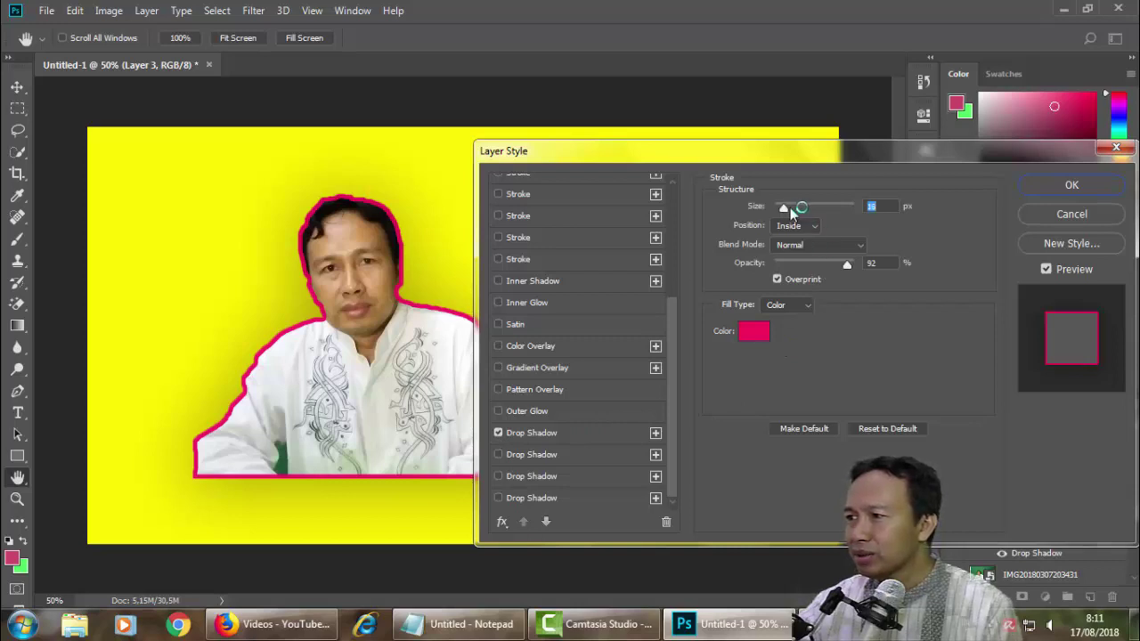
mouse_move(790, 207)
mouse_down()
mouse_move(809, 206)
mouse_move(775, 208)
mouse_move(779, 219)
mouse_up()
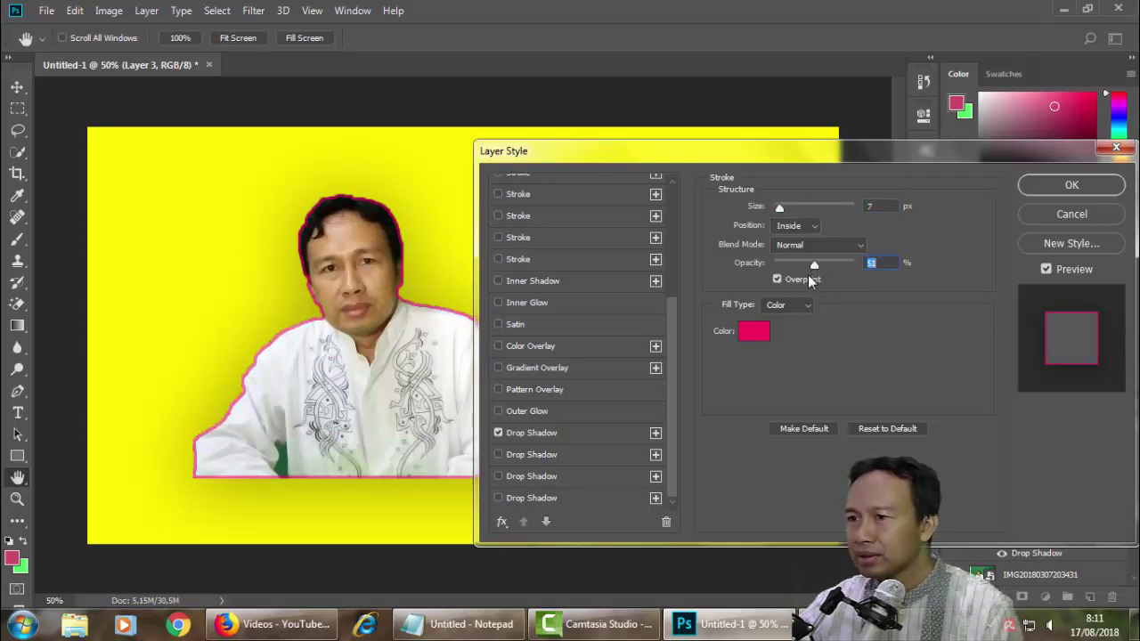
drag(846, 267, 849, 268)
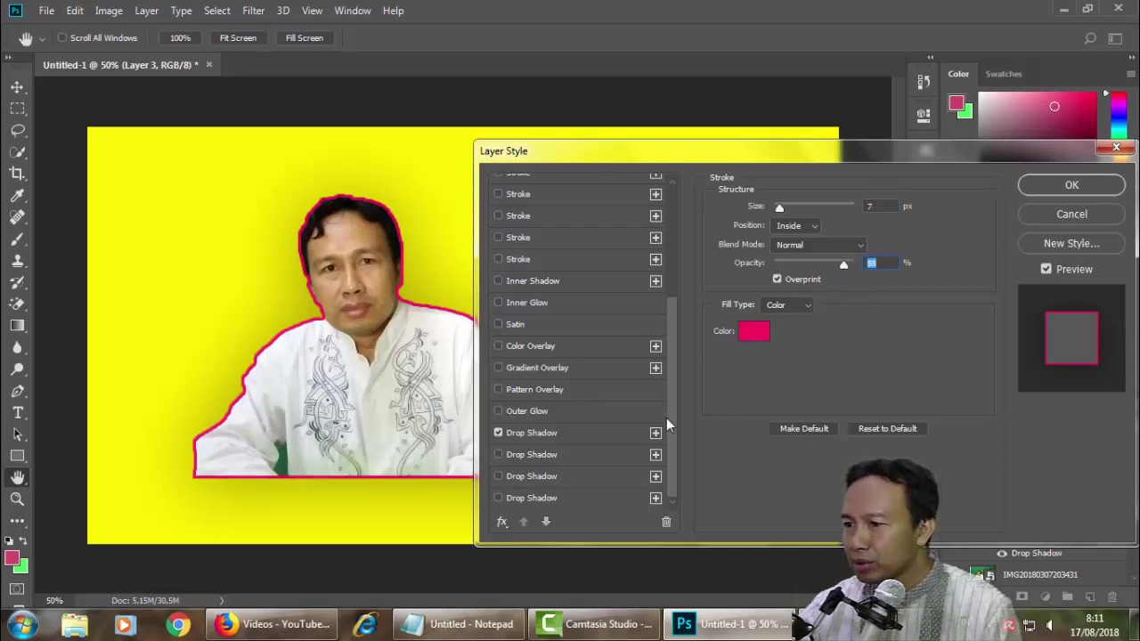
- Add a second drop shadow with a wider spread and apply the layer styles
click(499, 455)
click(521, 456)
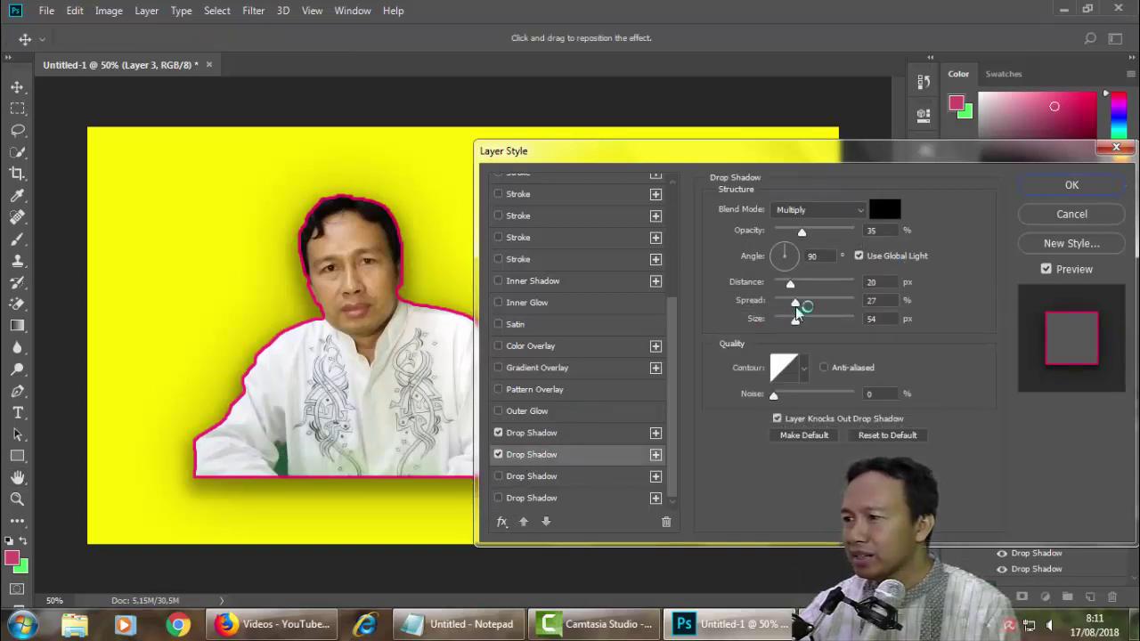
mouse_move(796, 305)
mouse_down()
mouse_move(823, 316)
mouse_move(799, 304)
mouse_up()
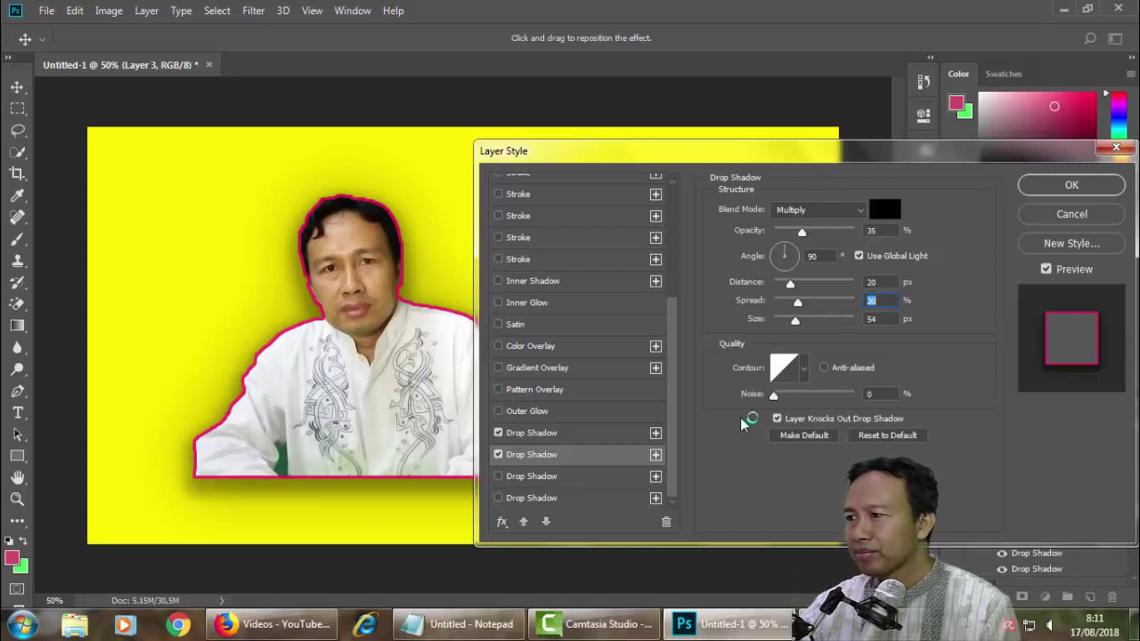
click(1093, 188)
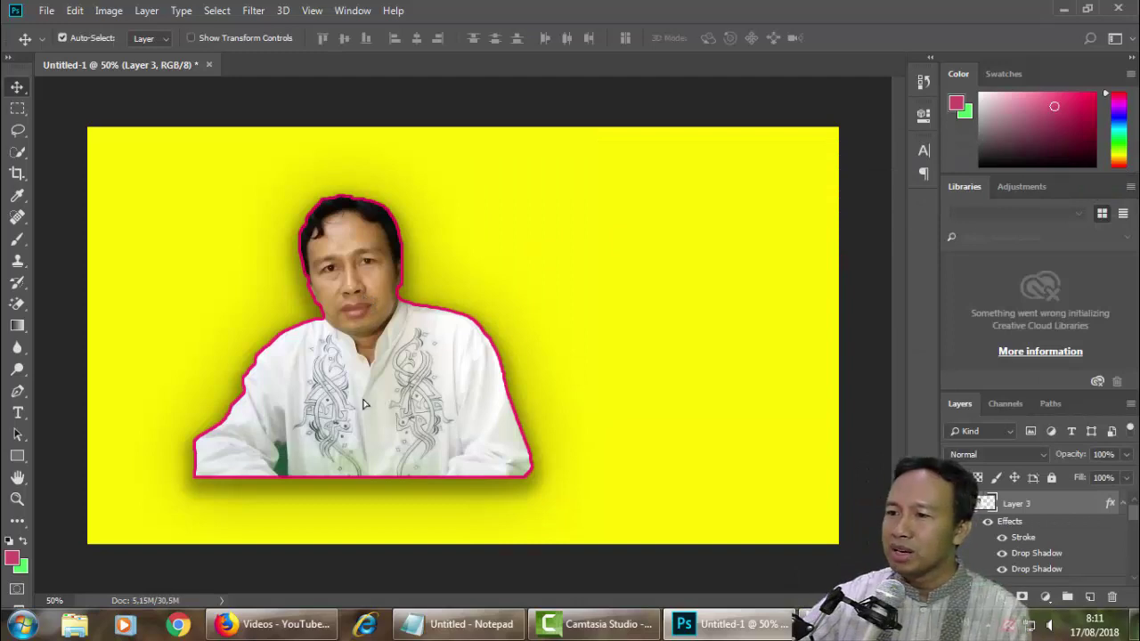
- Move the man toward the lower left and enlarge him to about 117% width, 120% height
mouse_move(385, 397)
mouse_down()
mouse_move(352, 392)
mouse_move(363, 375)
mouse_up()
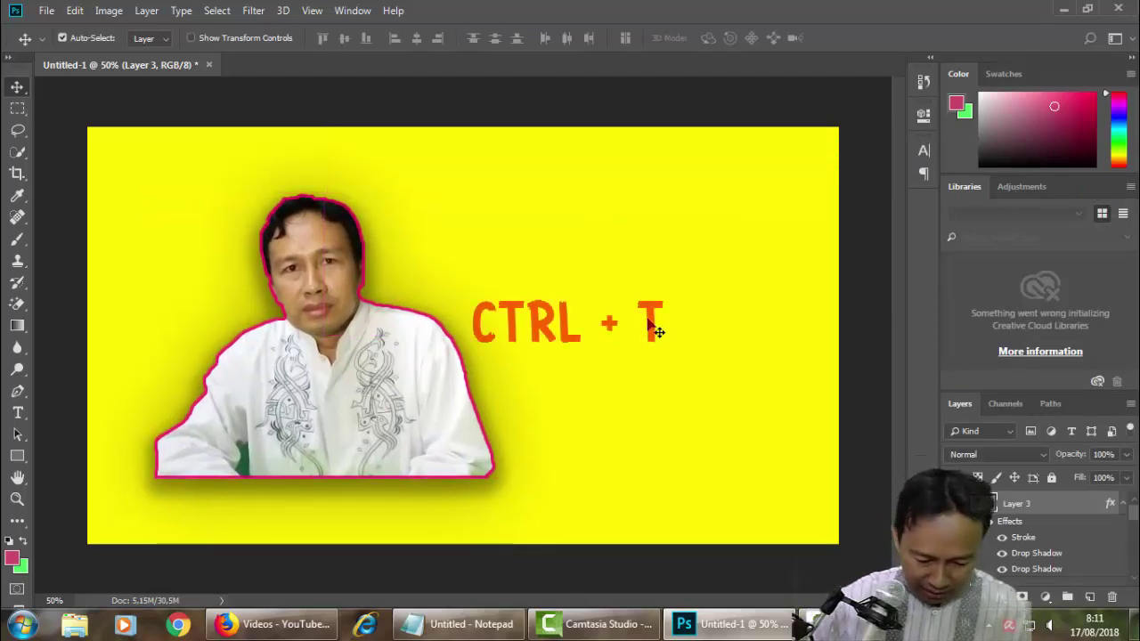
key(ctrl+t)
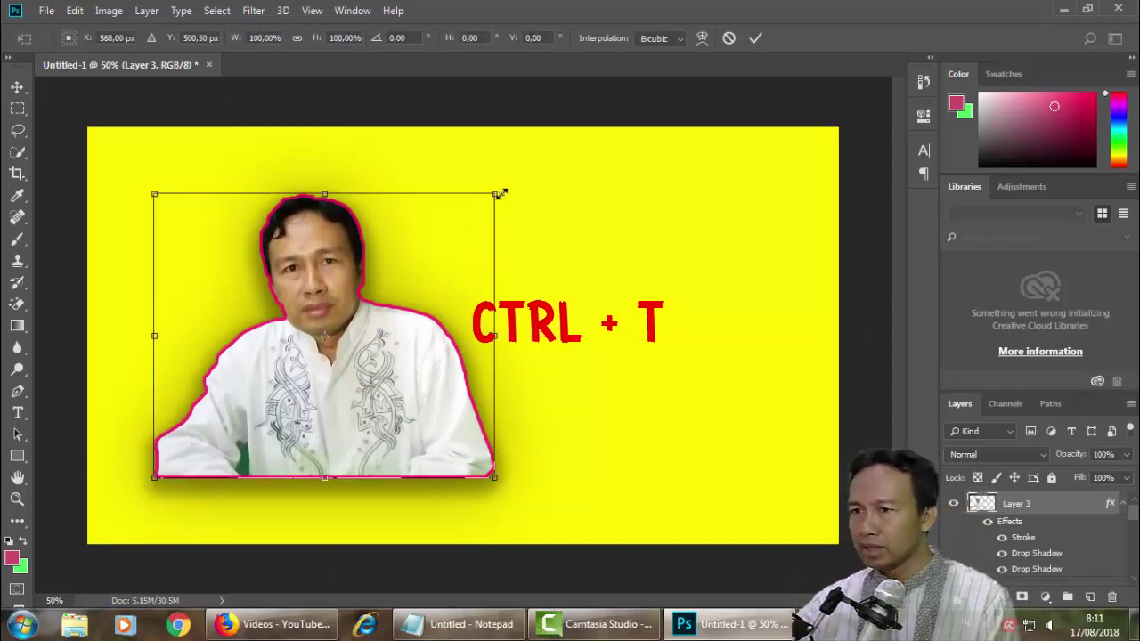
drag(500, 194, 534, 165)
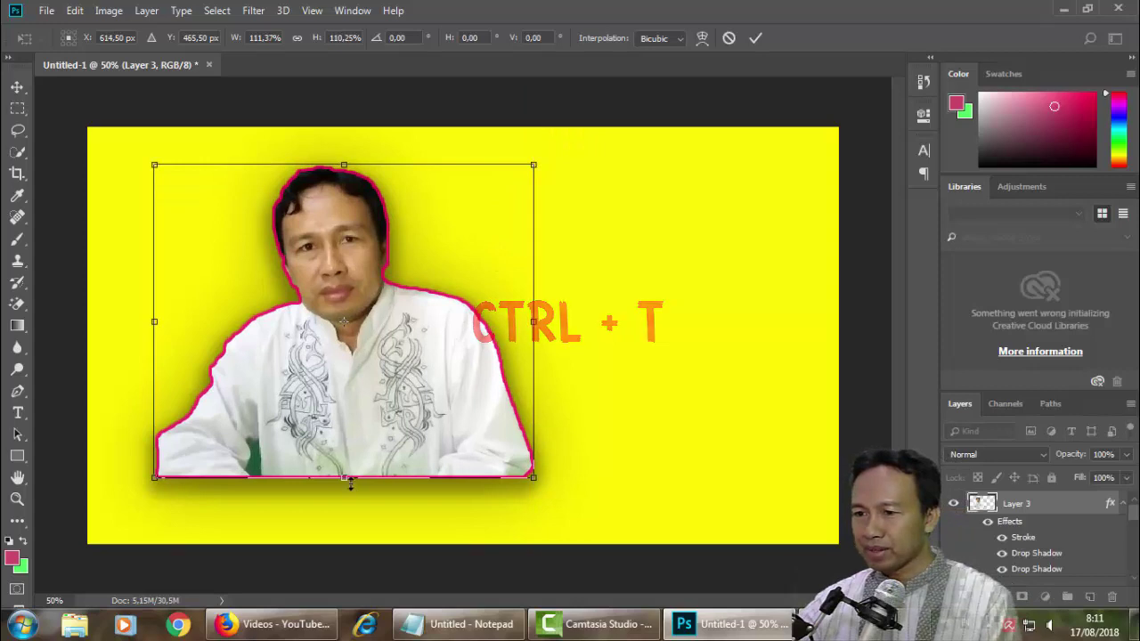
drag(344, 478, 344, 505)
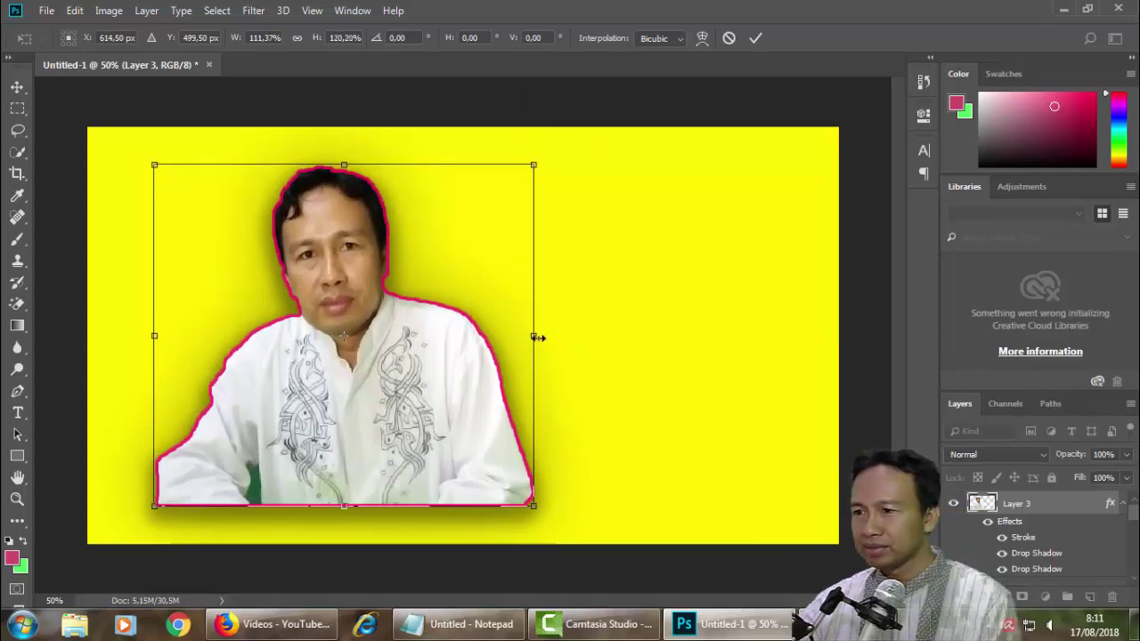
drag(537, 337, 552, 338)
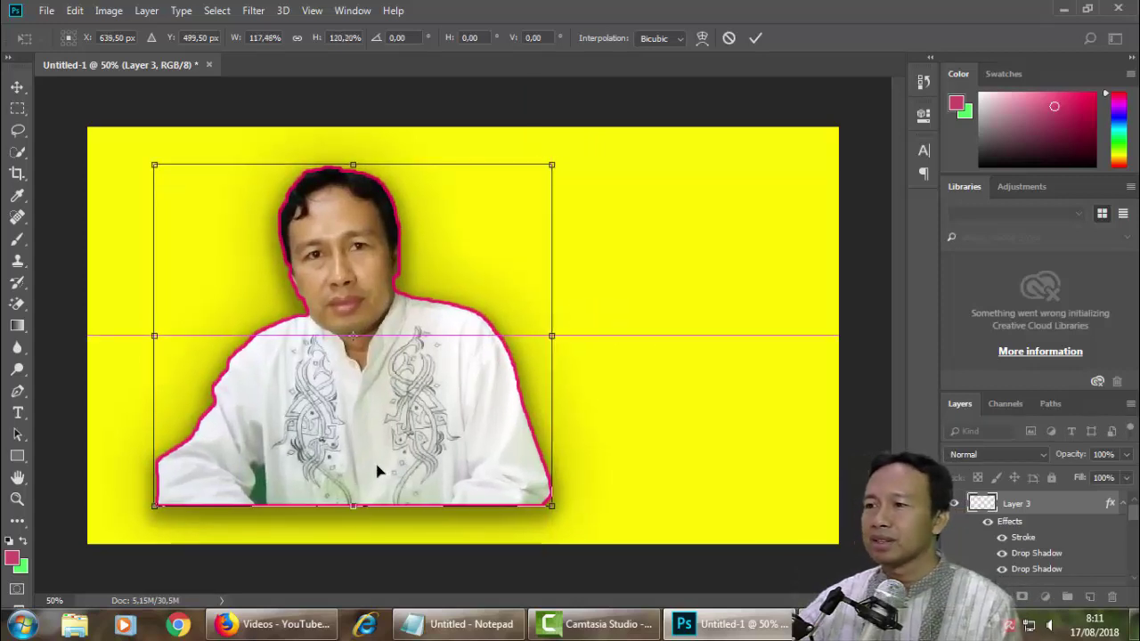
drag(377, 471, 379, 471)
click(757, 38)
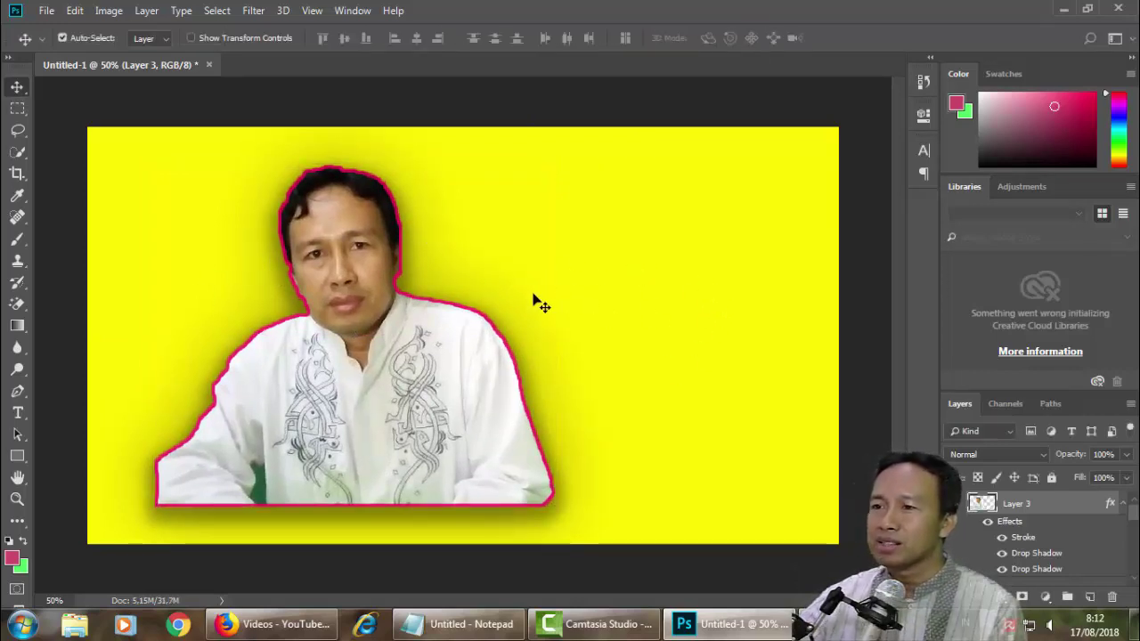
- Save the design as JPEG 'zcontoh12' on DATA (D:) at quality 8 (High)
click(47, 11)
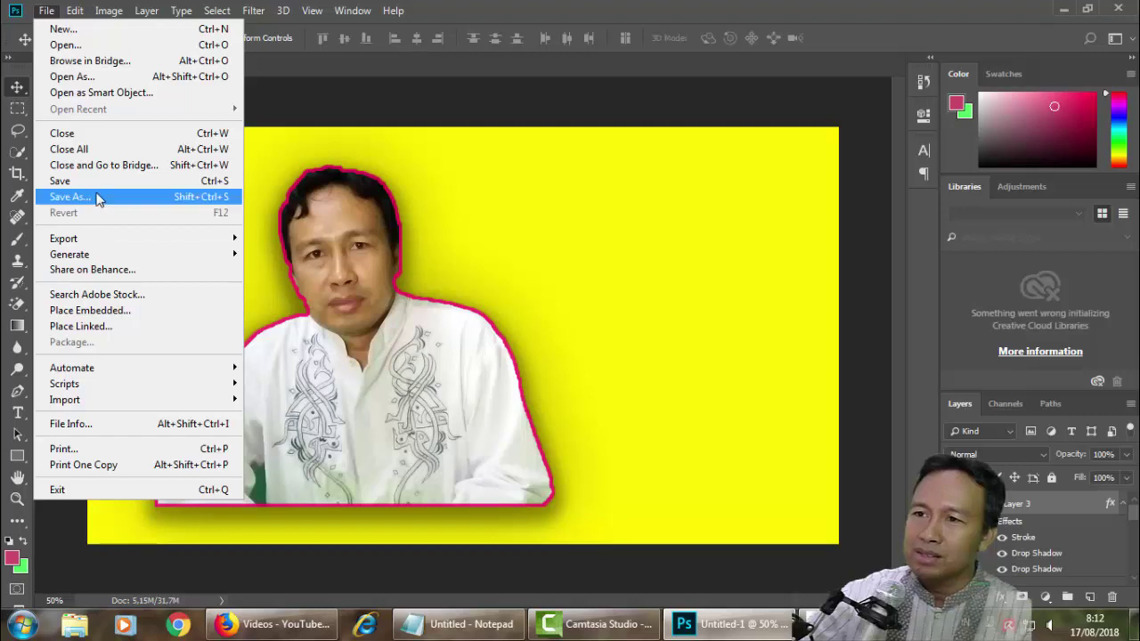
click(89, 197)
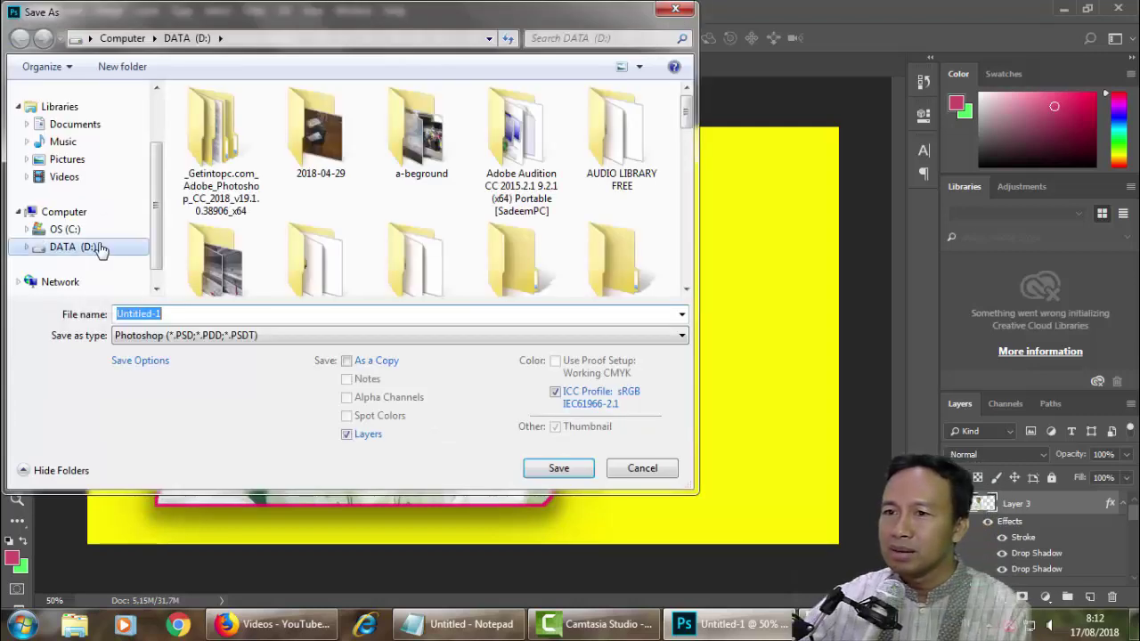
click(101, 250)
click(143, 313)
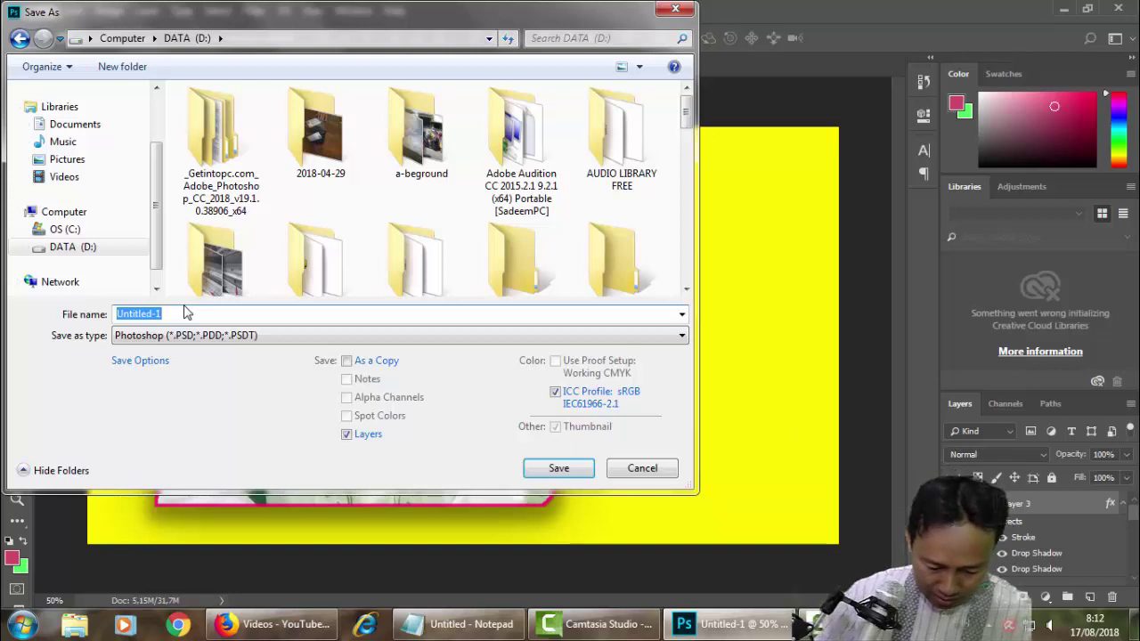
text(zcontoh12)
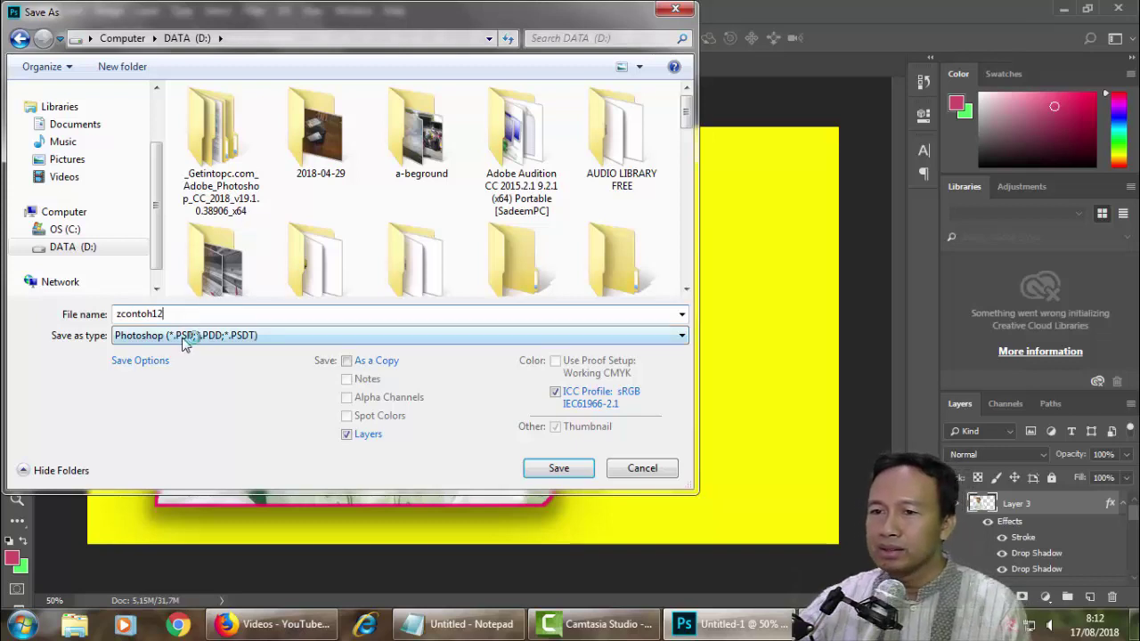
click(184, 339)
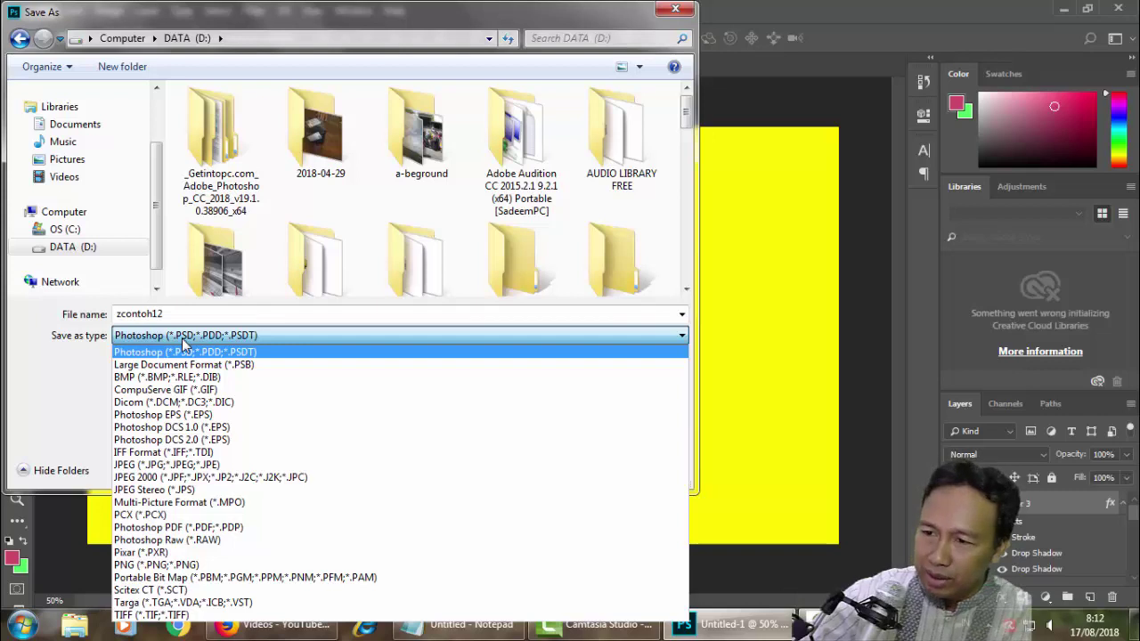
click(187, 465)
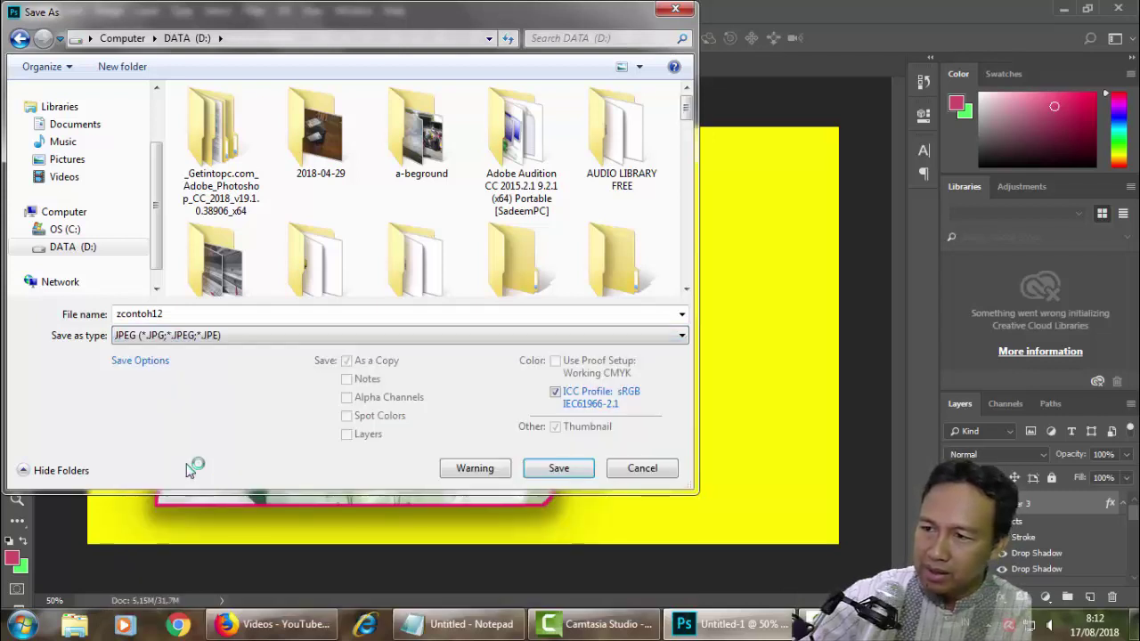
click(559, 470)
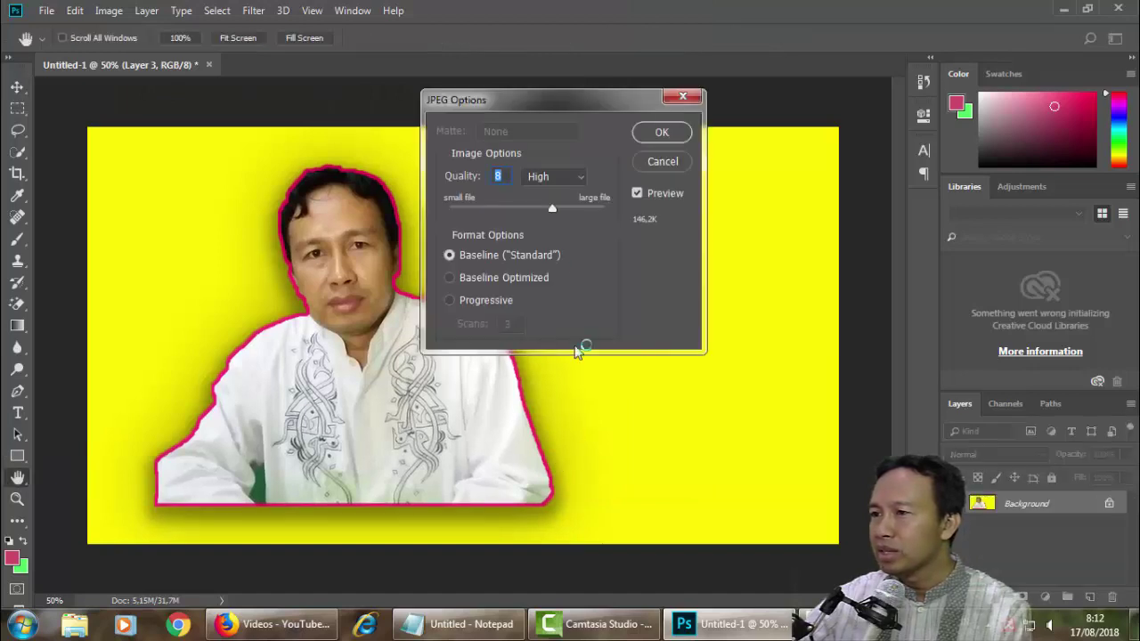
click(663, 133)
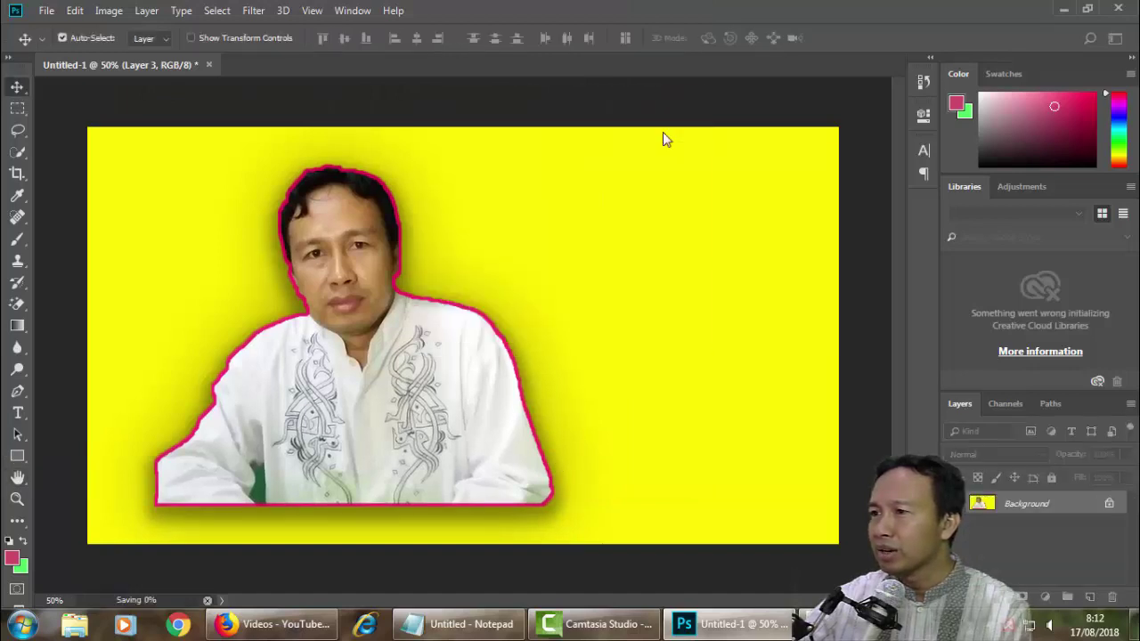
- Minimize Photoshop and browse to the bottom of the DATA (D:) drive in Explorer
click(1067, 9)
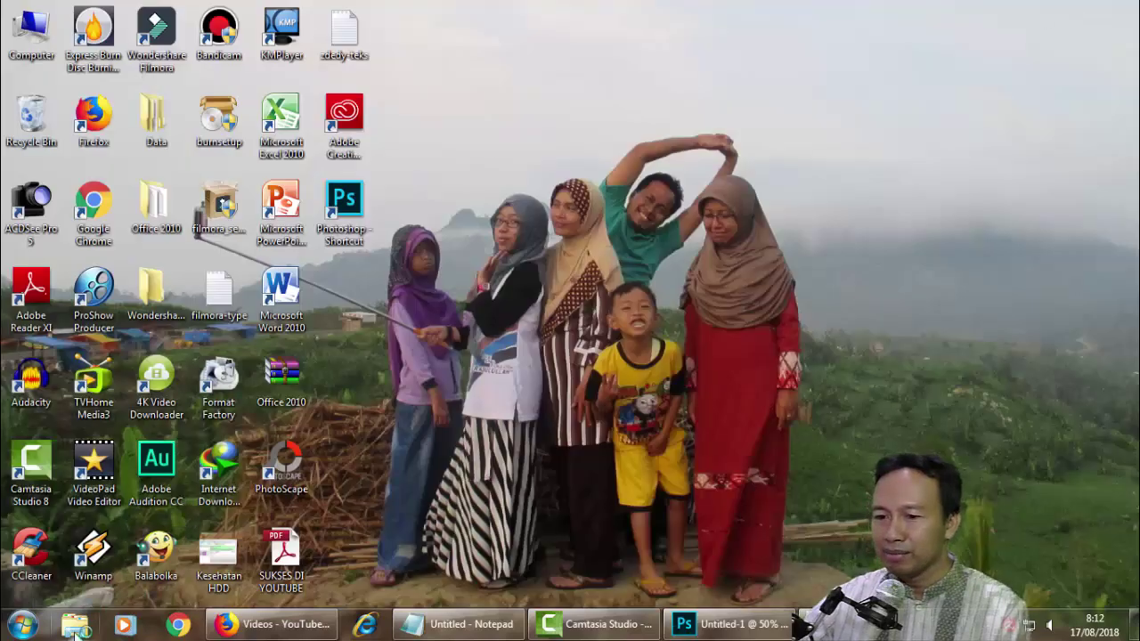
click(76, 628)
click(240, 418)
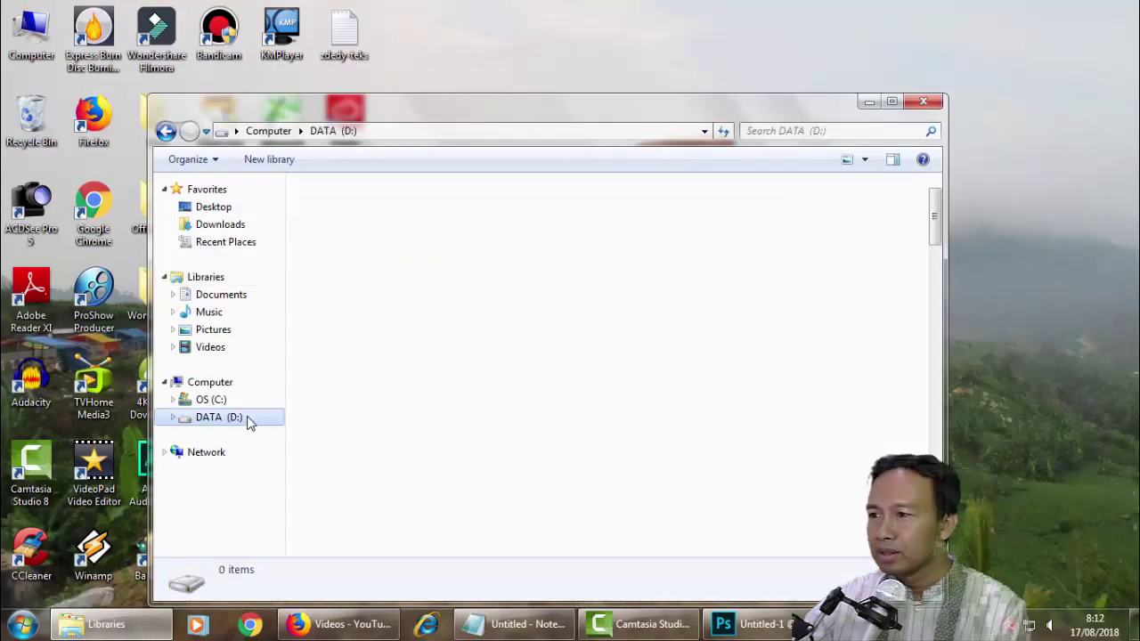
drag(933, 218, 966, 537)
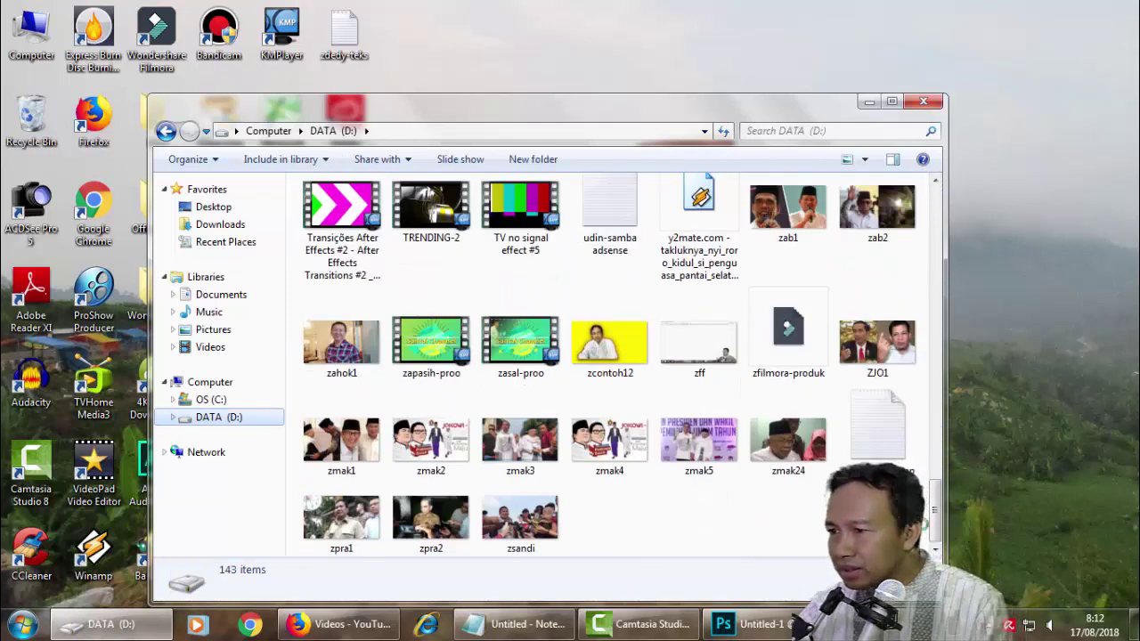
- Open zcontoh12.jpg in ACDSee Quick View to check the pink-outlined man on yellow
double_click(611, 342)
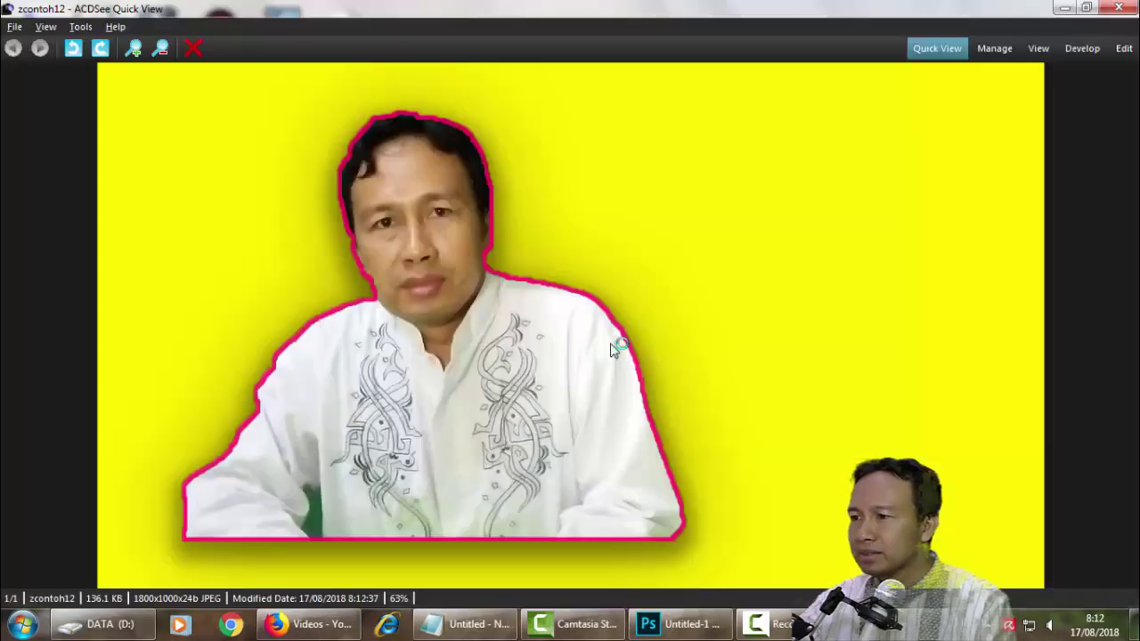